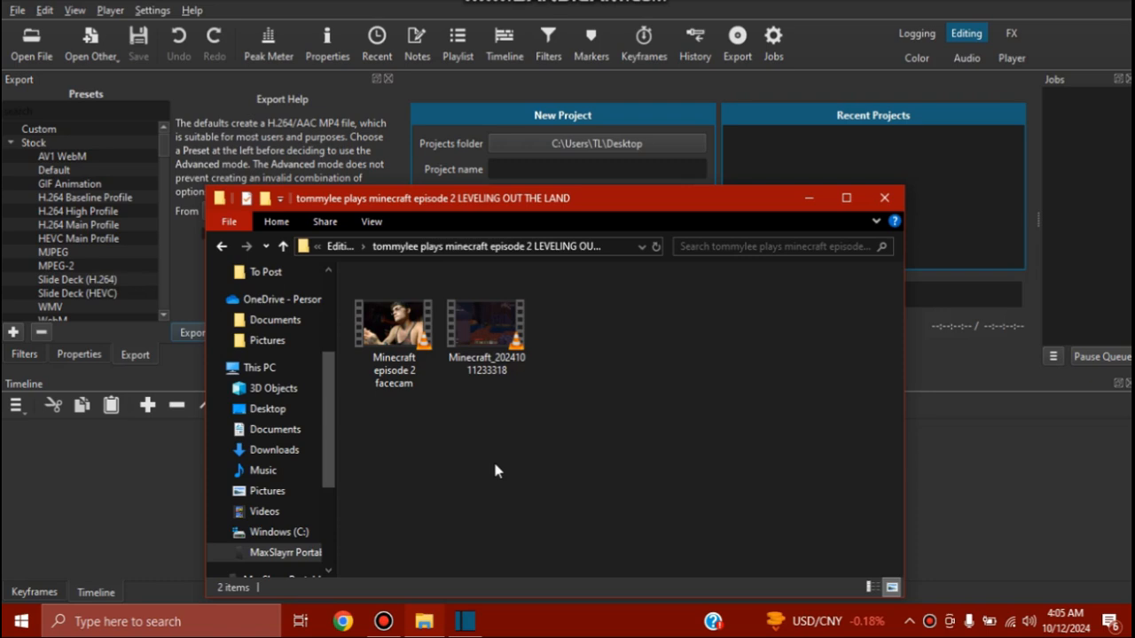
left_click_drag(535, 197, 622, 239)
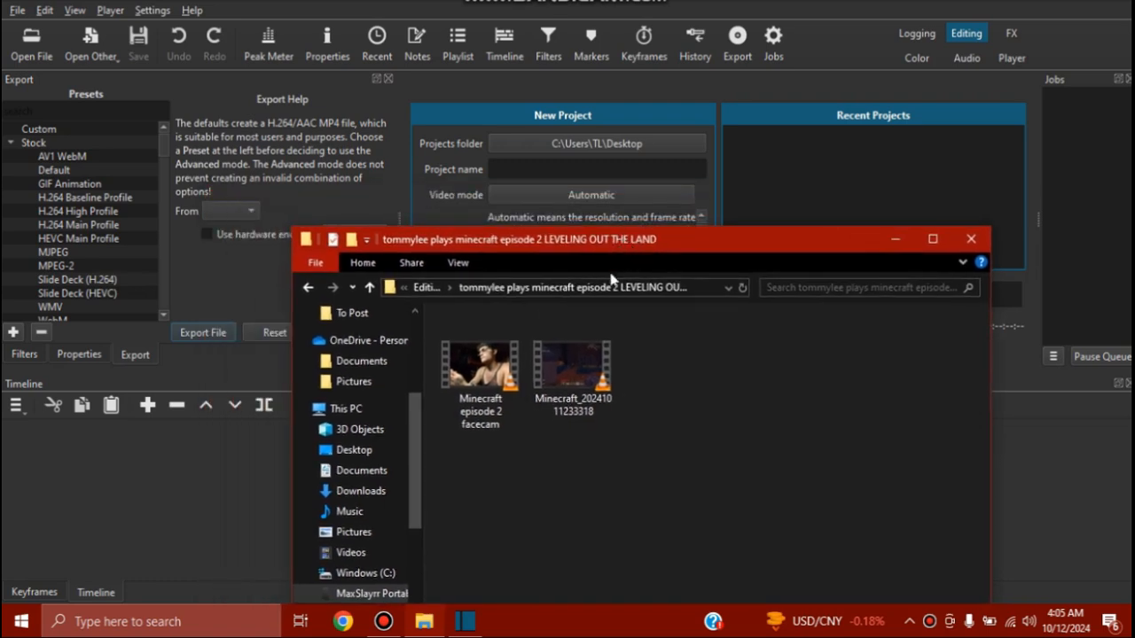
left_click_drag(657, 423, 499, 389)
left_click(559, 481)
left_click(575, 382)
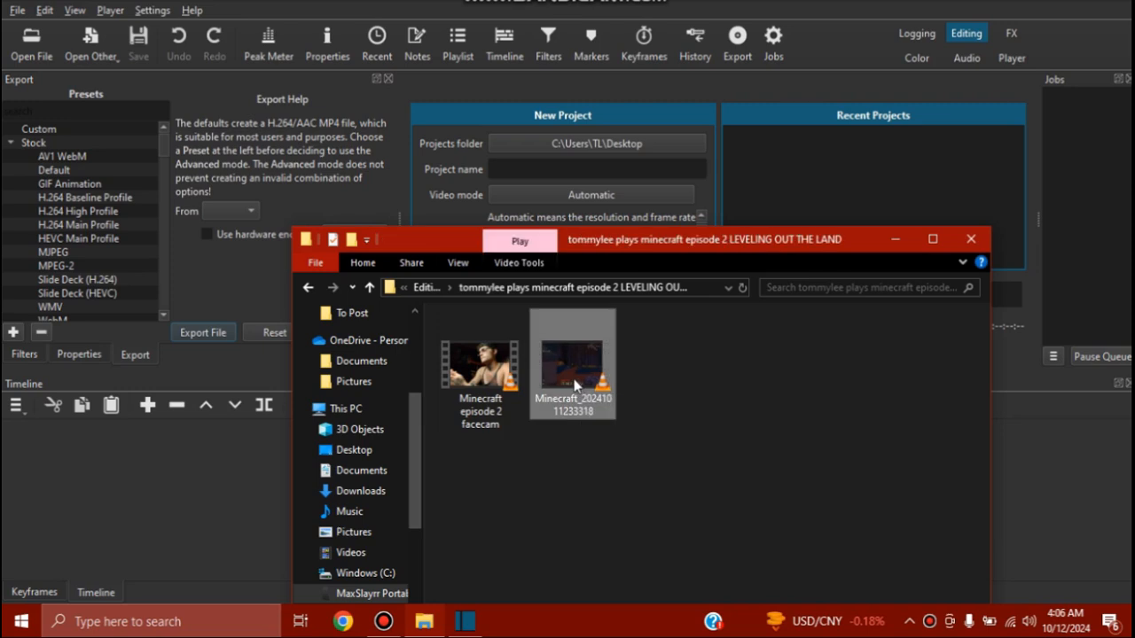
left_click(510, 375)
left_click(568, 451)
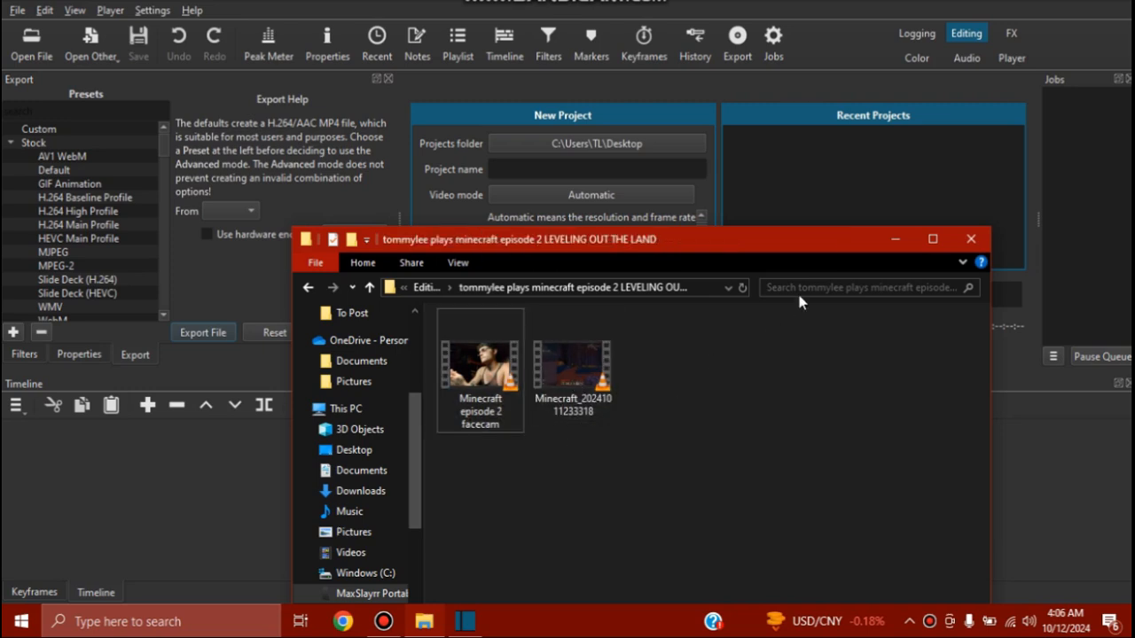
left_click_drag(795, 247, 752, 204)
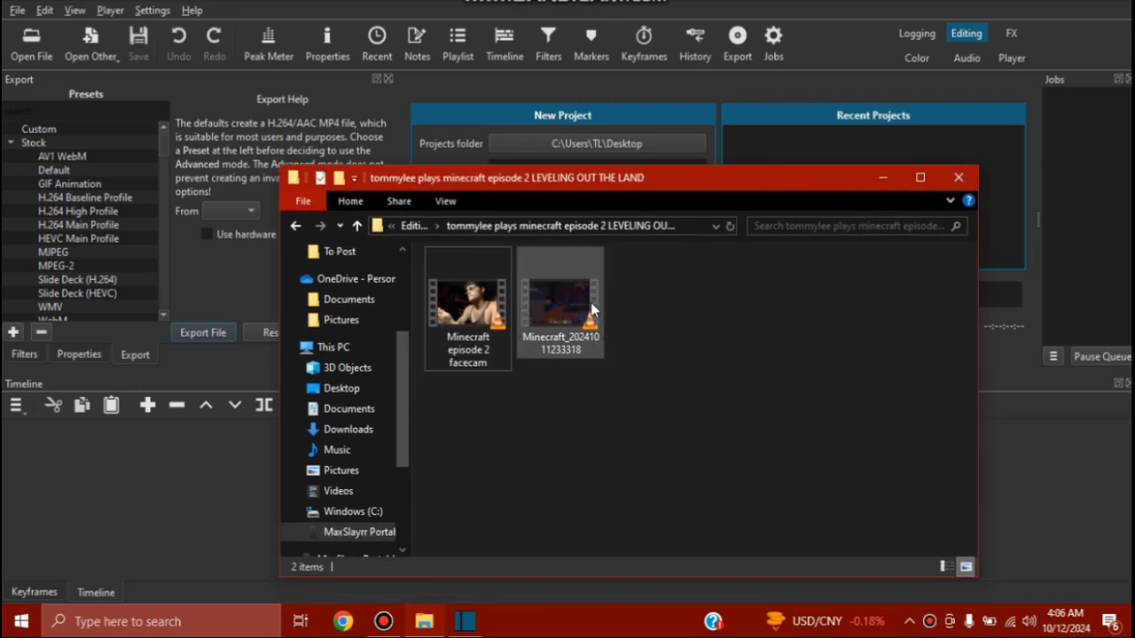
left_click_drag(585, 196, 599, 348)
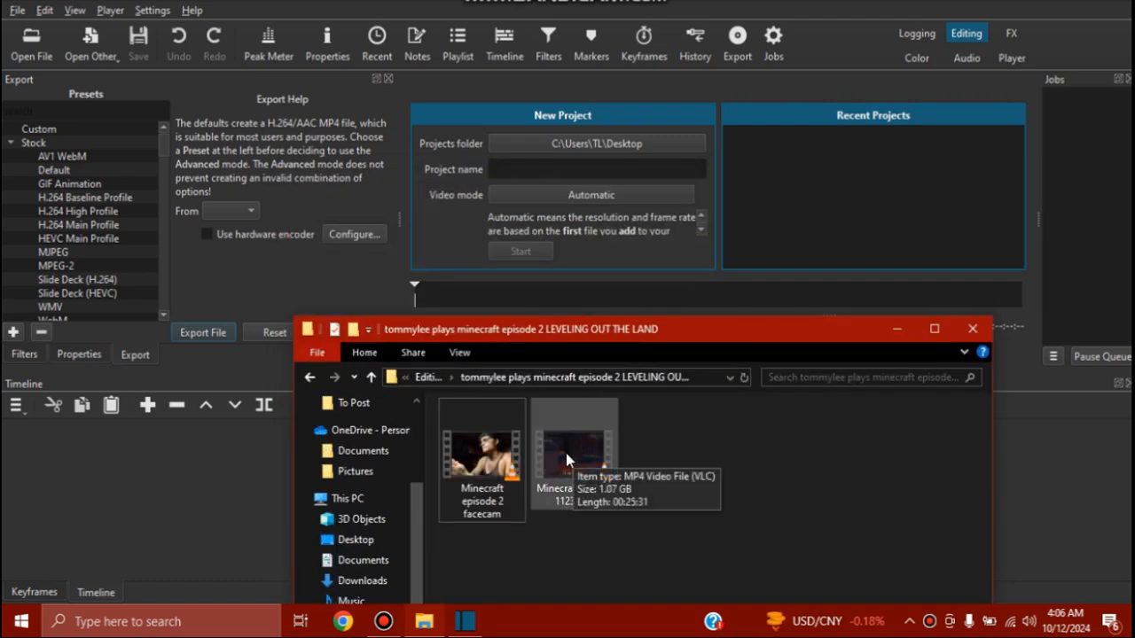
left_click_drag(566, 453, 680, 255)
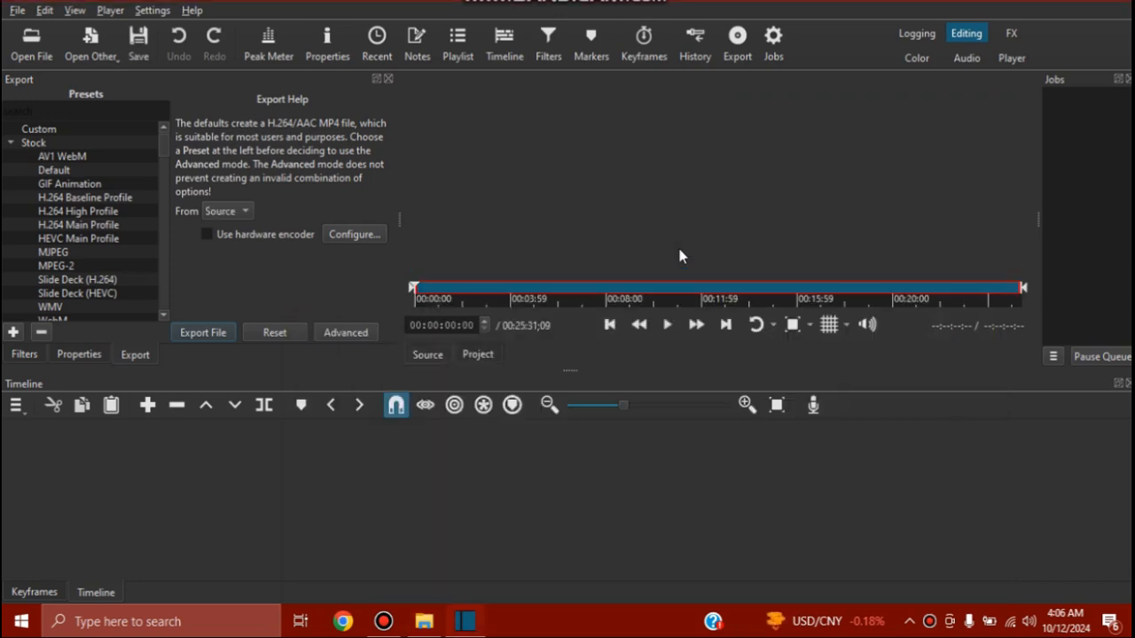
left_click(667, 325)
left_click(671, 325)
left_click_drag(645, 322, 509, 473)
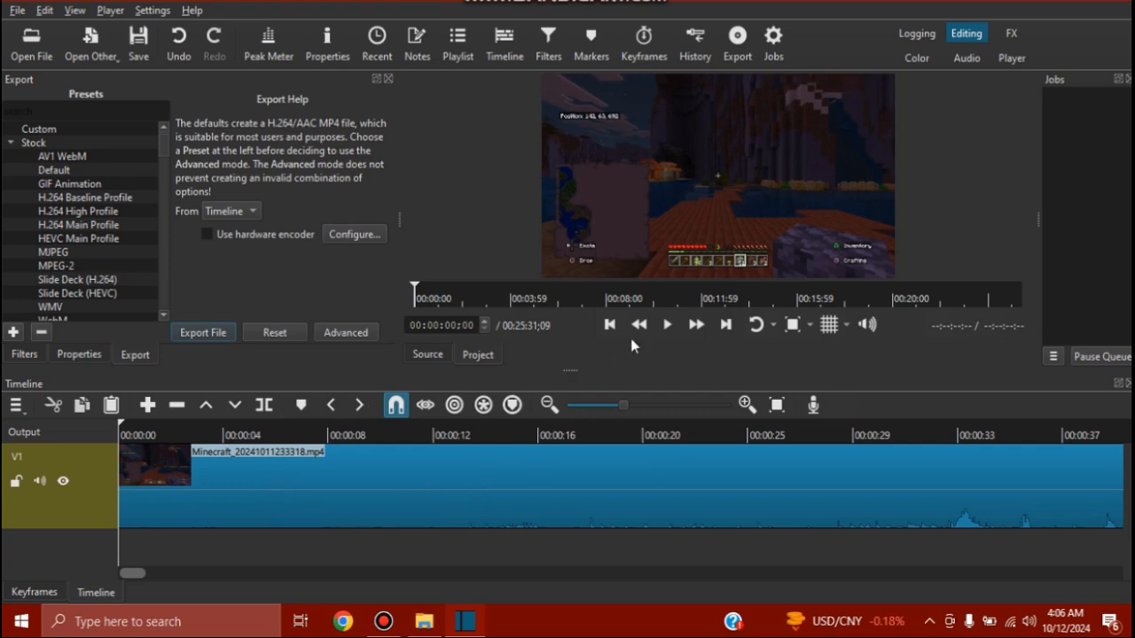
Trim the gameplay clip's opening by splitting it at 00:00:06;16 and ripple deleting the part before the cut
left_click(664, 328)
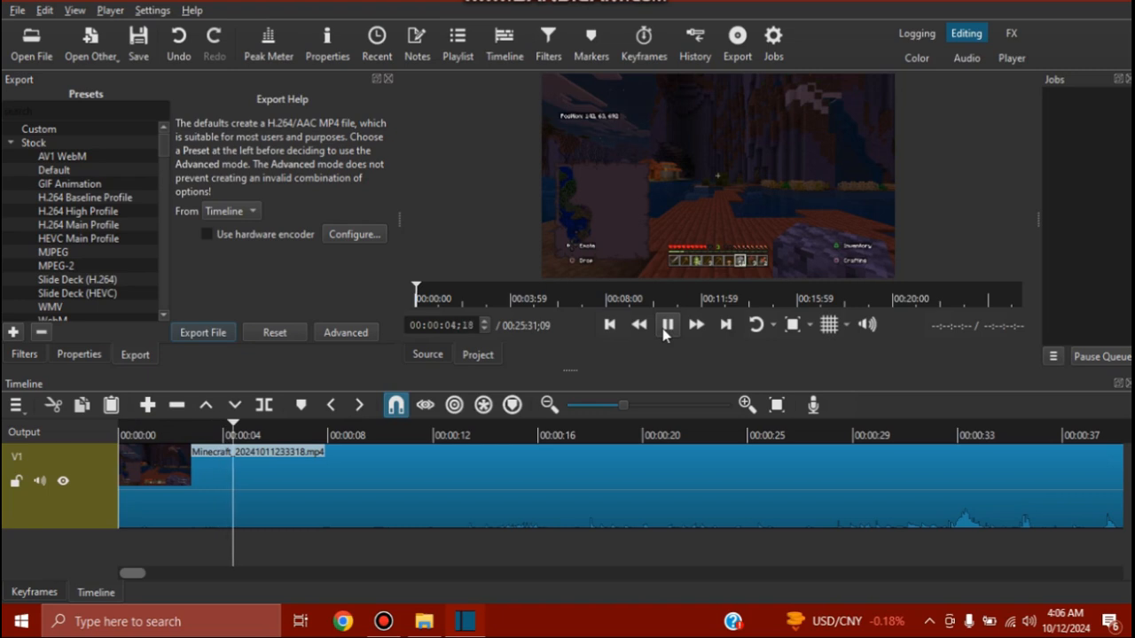
left_click(666, 327)
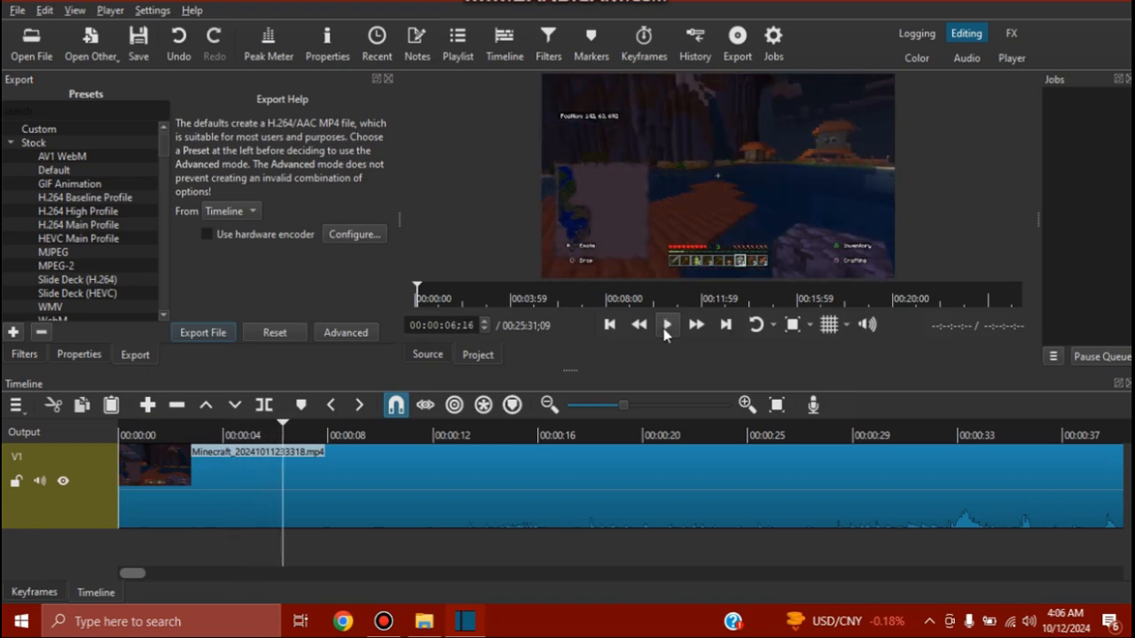
right_click(355, 481)
left_click(443, 284)
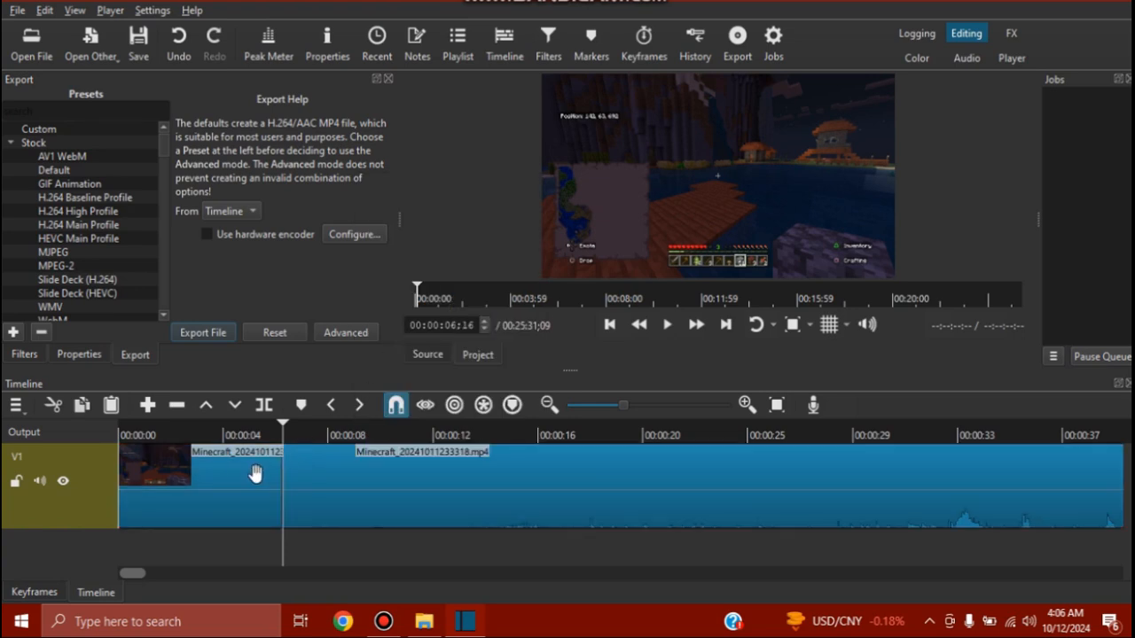
right_click(257, 478)
left_click(355, 224)
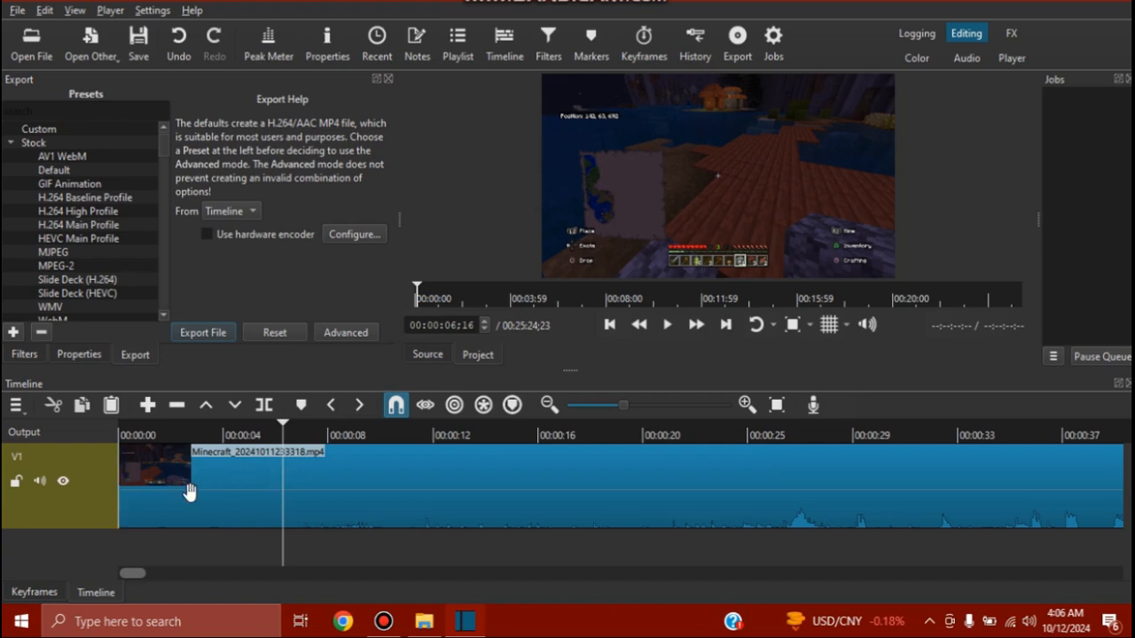
Add a second video track above the gameplay track
right_click(105, 544)
mouse_move(159, 435)
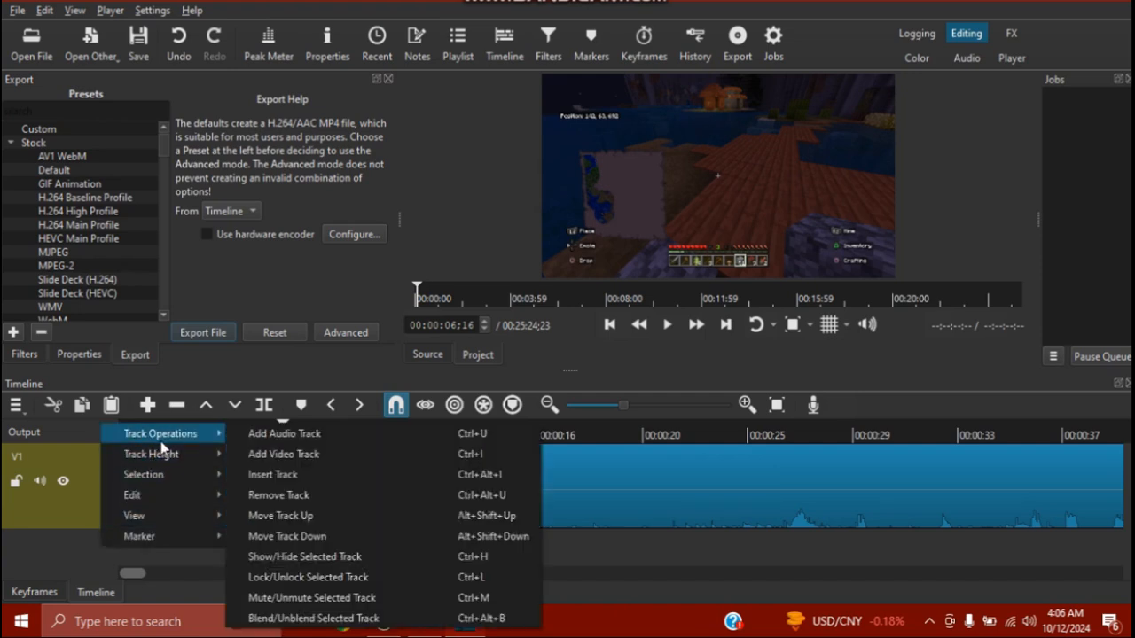
left_click(270, 455)
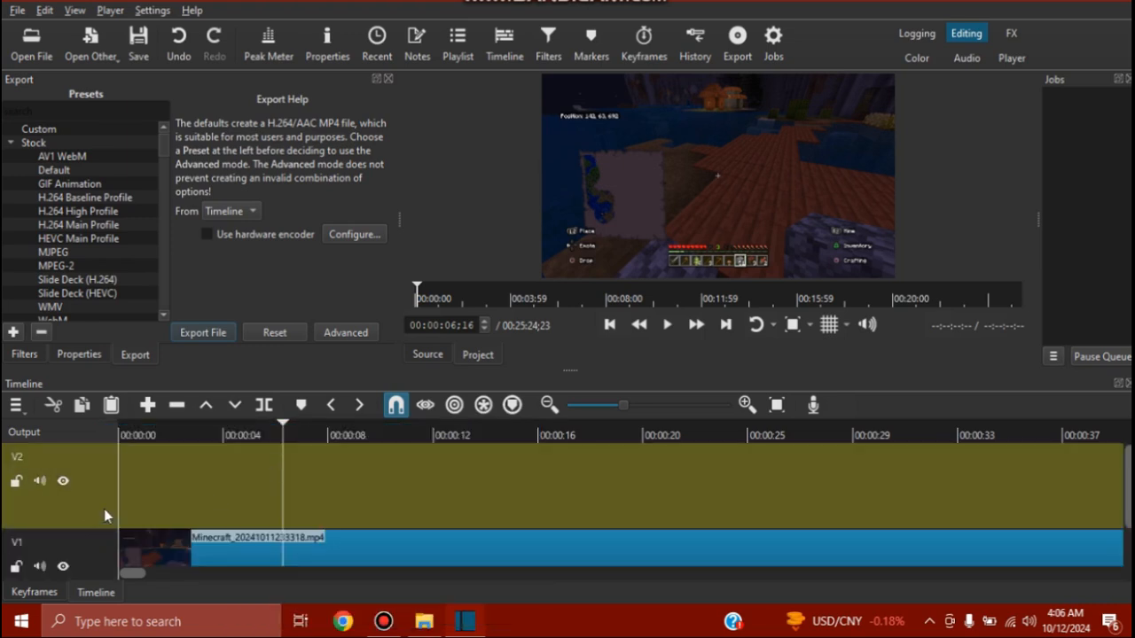
Load the "Minecraft episode 2 facecam" video from the file folder and place it at the start of track V2
left_click(424, 621)
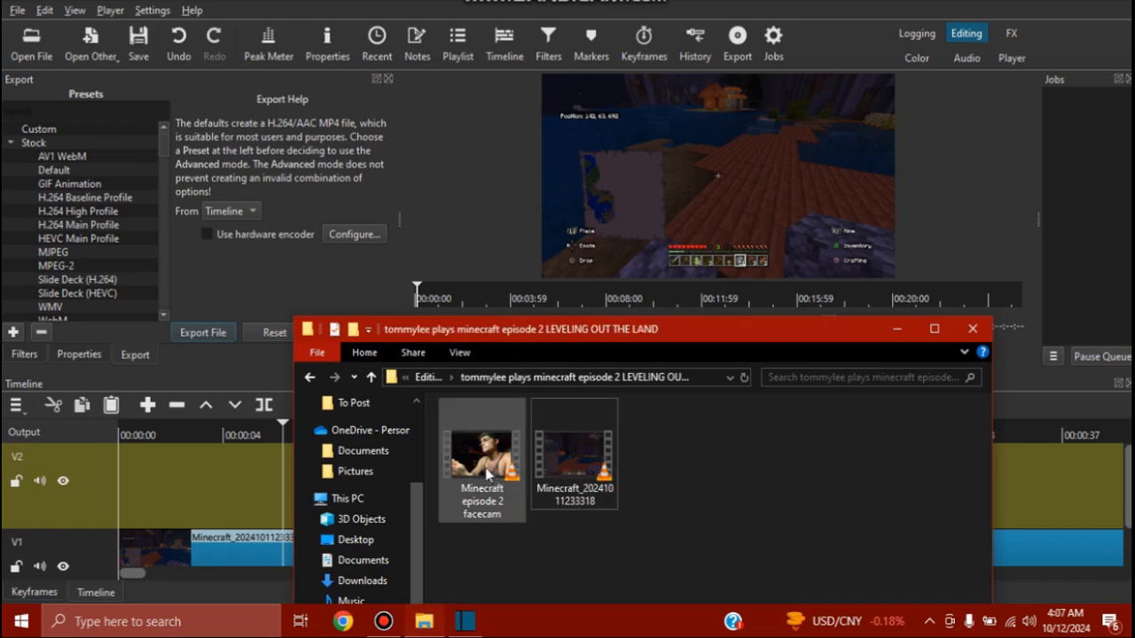
left_click_drag(480, 462, 665, 217)
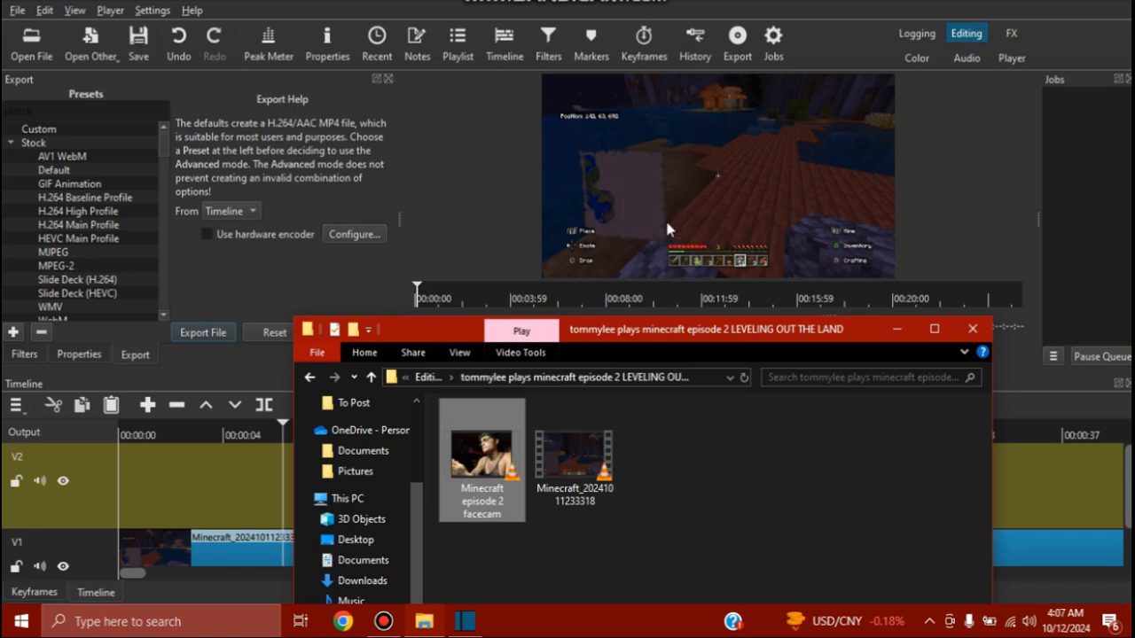
left_click(666, 325)
left_click(667, 324)
left_click_drag(691, 197, 126, 484)
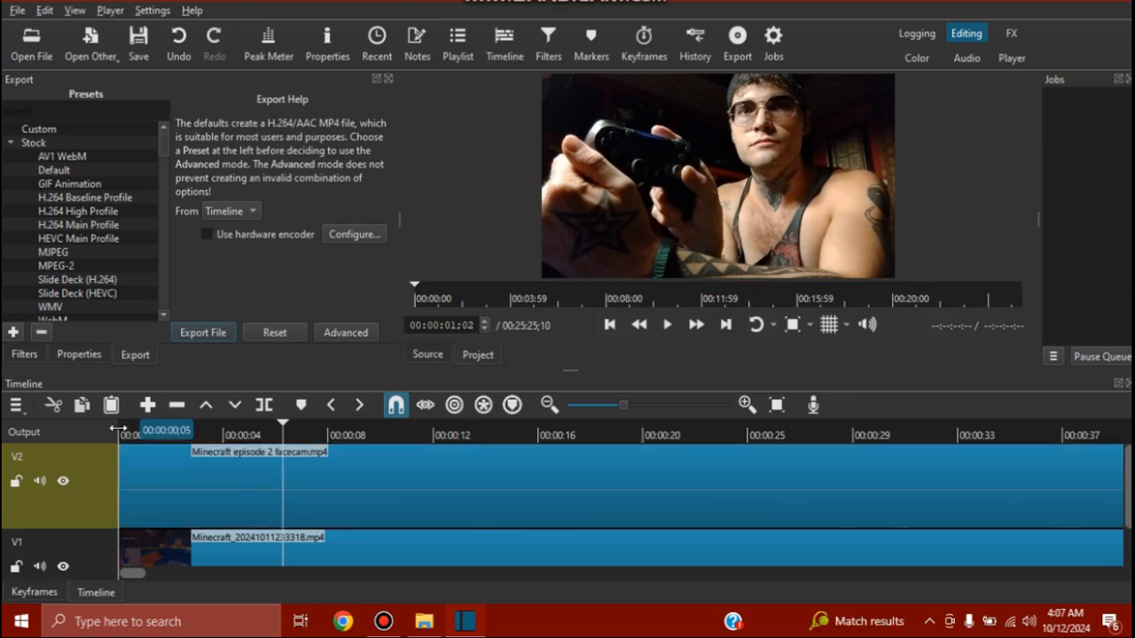
Split the facecam clip at 00:00:02;14 and ripple delete its opening section
left_click(120, 432)
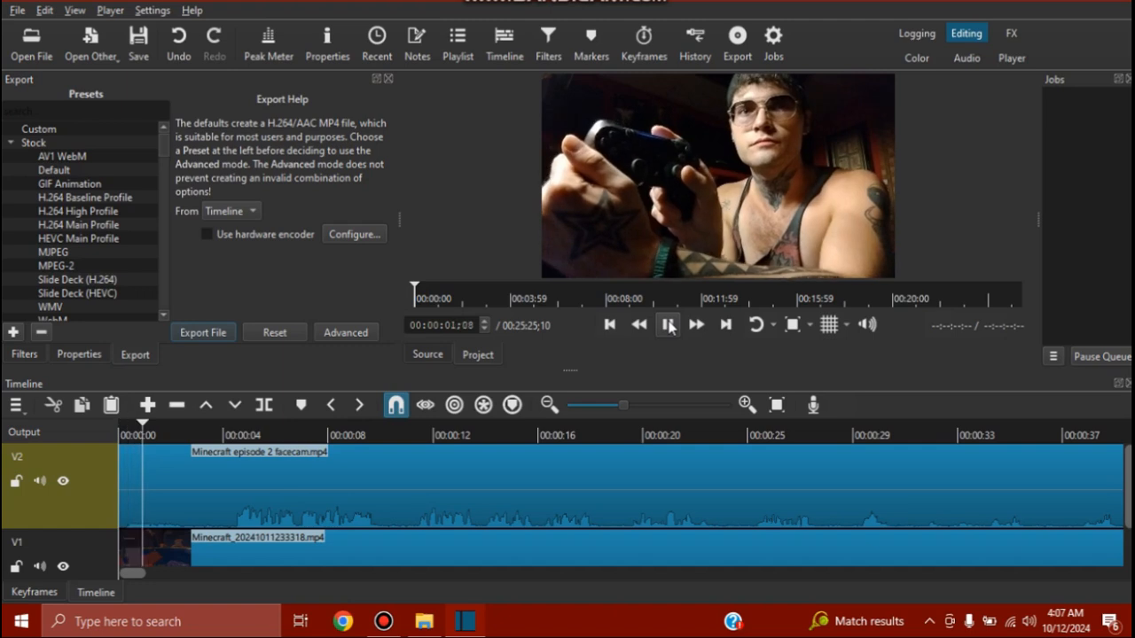
left_click(669, 325)
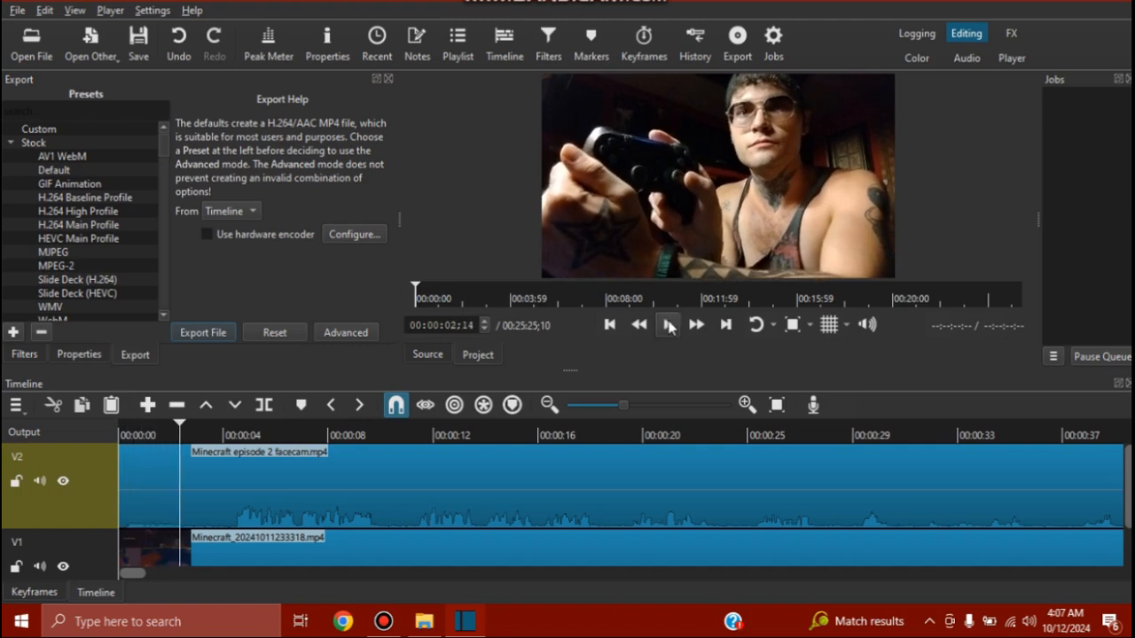
right_click(241, 491)
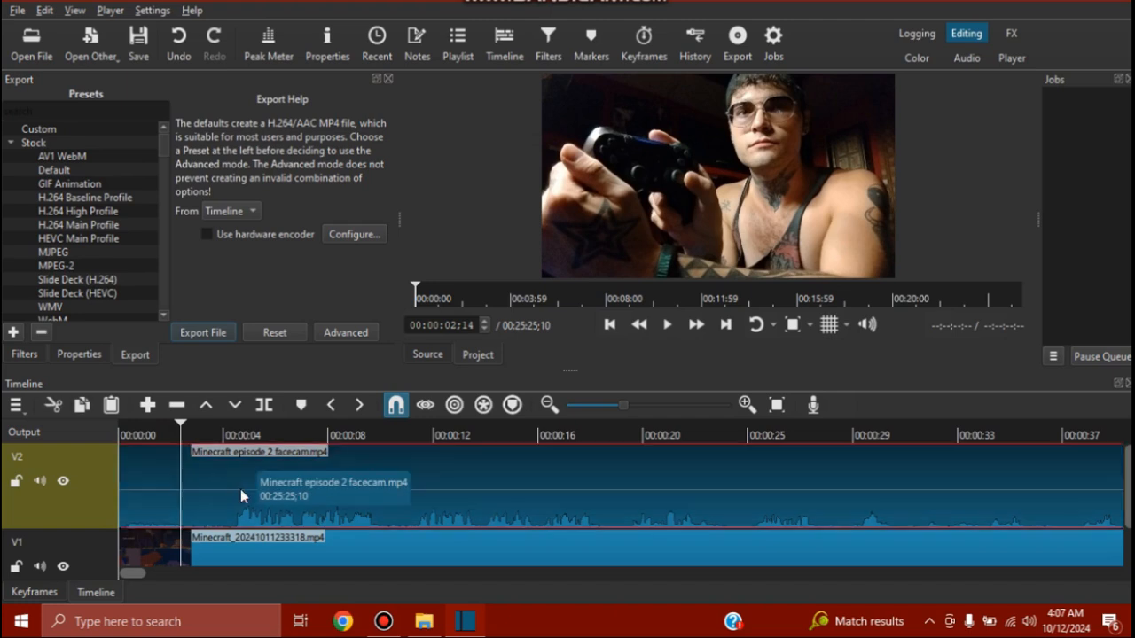
left_click(292, 289)
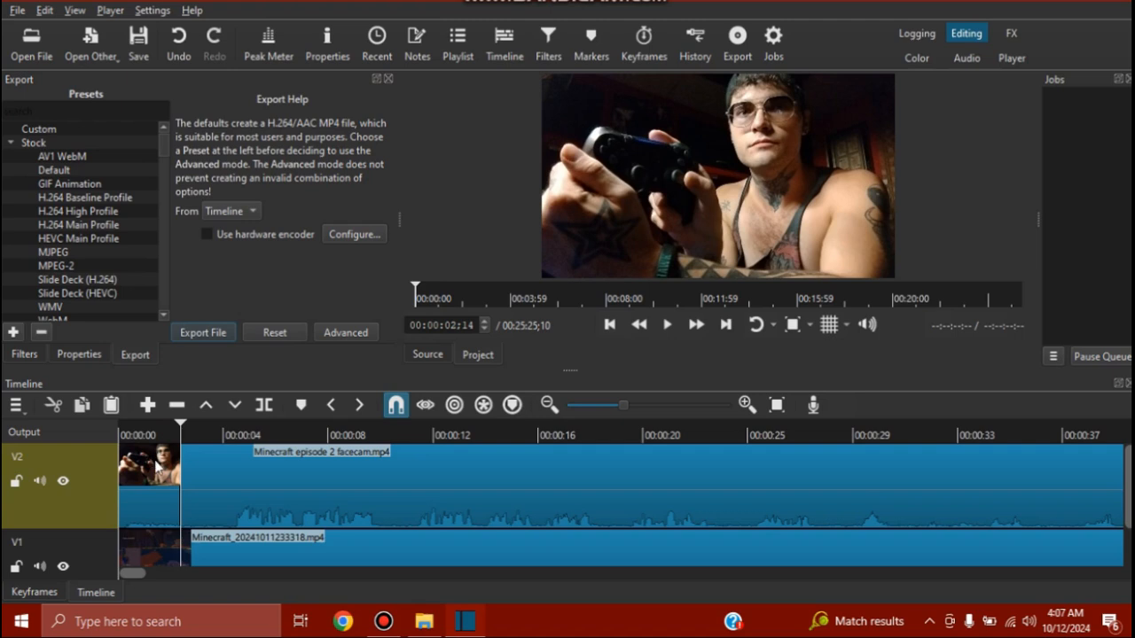
right_click(156, 462)
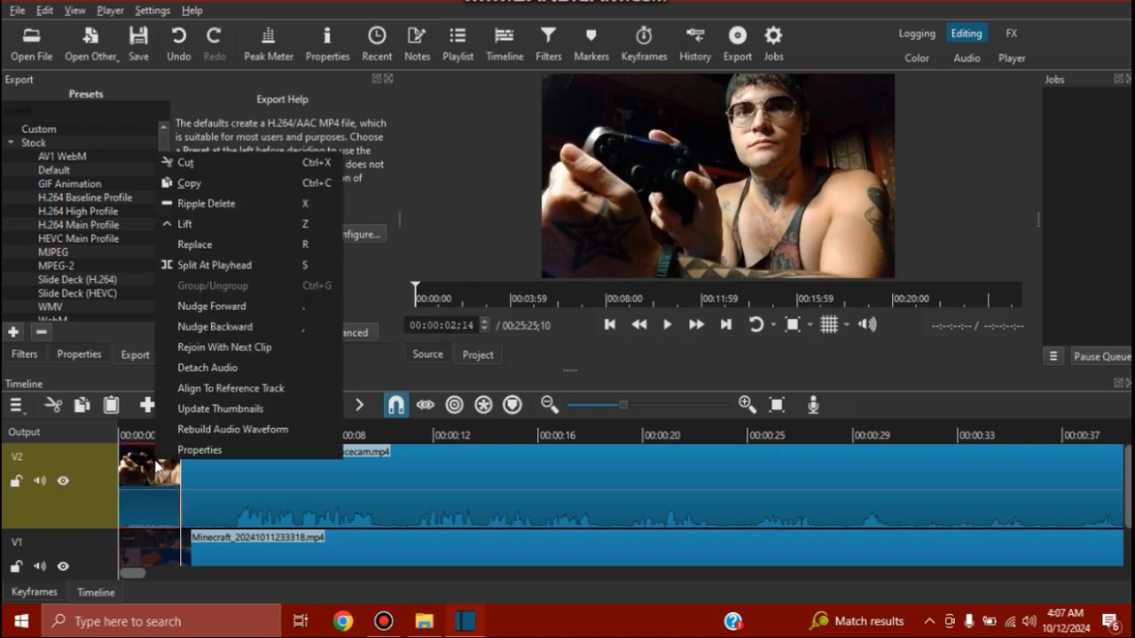
left_click(247, 206)
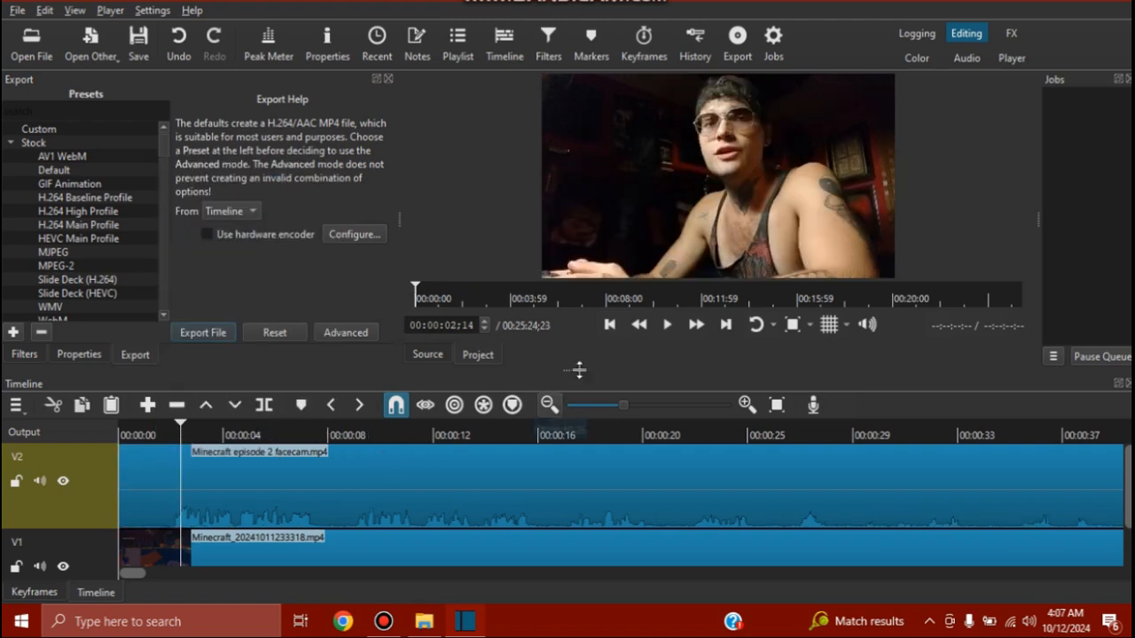
Split both the facecam and gameplay clips at 00:00:02;01
left_click_drag(1129, 492, 1129, 517)
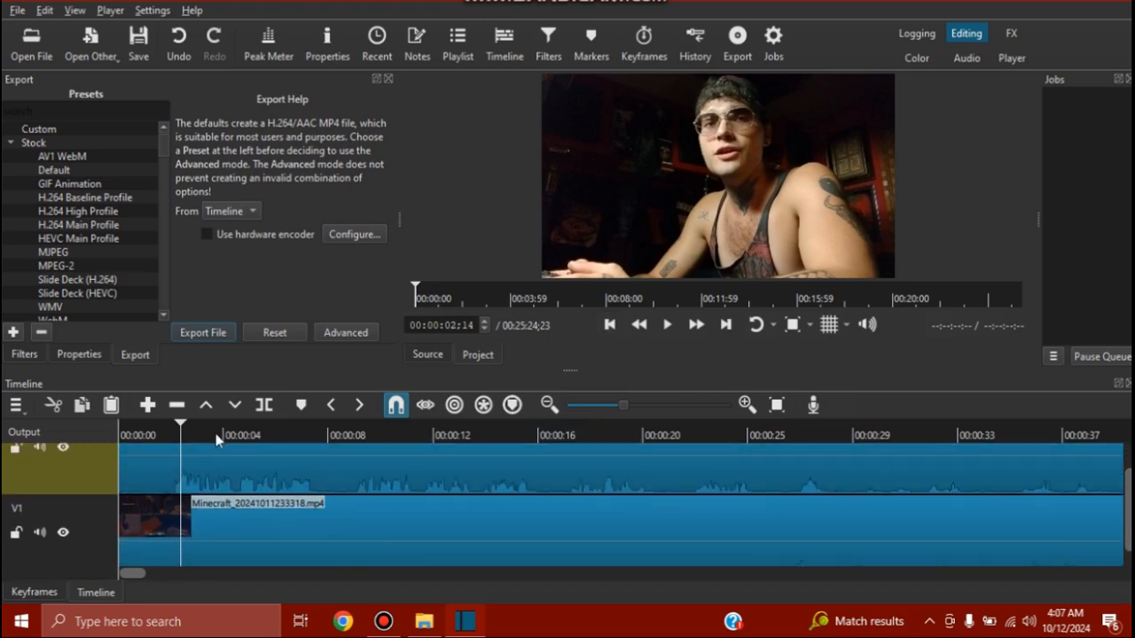
left_click(174, 434)
left_click(172, 433)
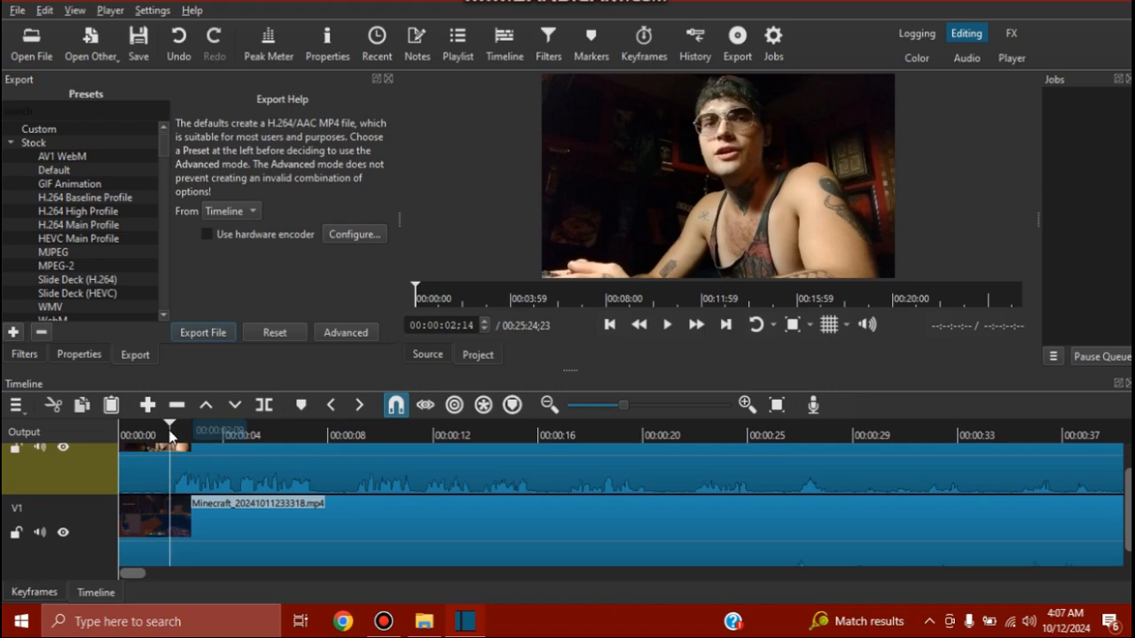
right_click(213, 481)
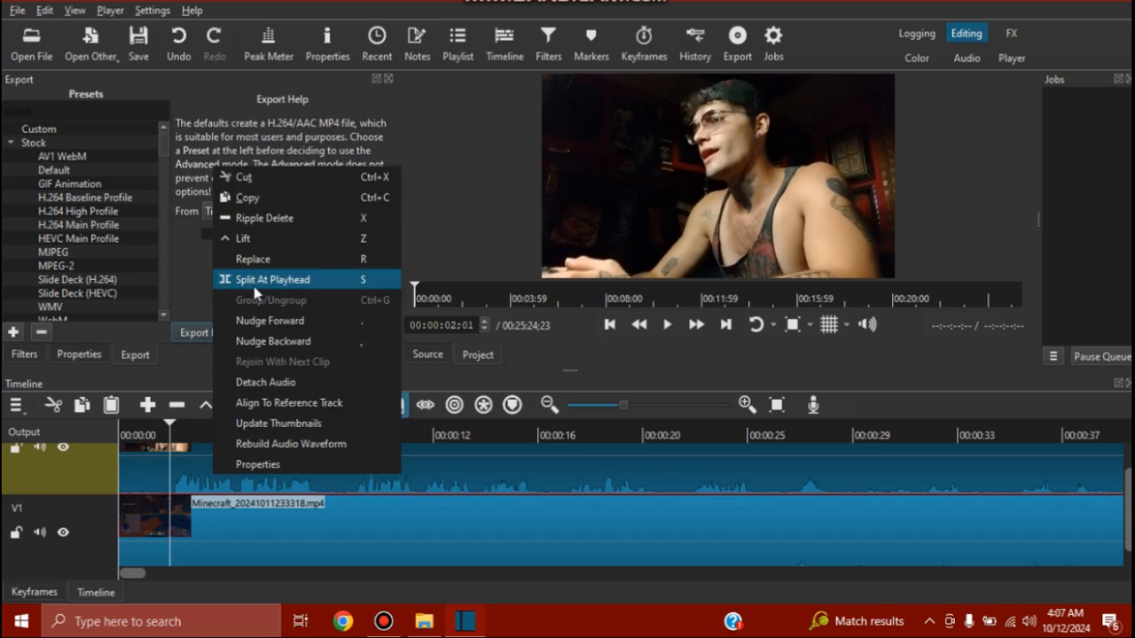
left_click(275, 278)
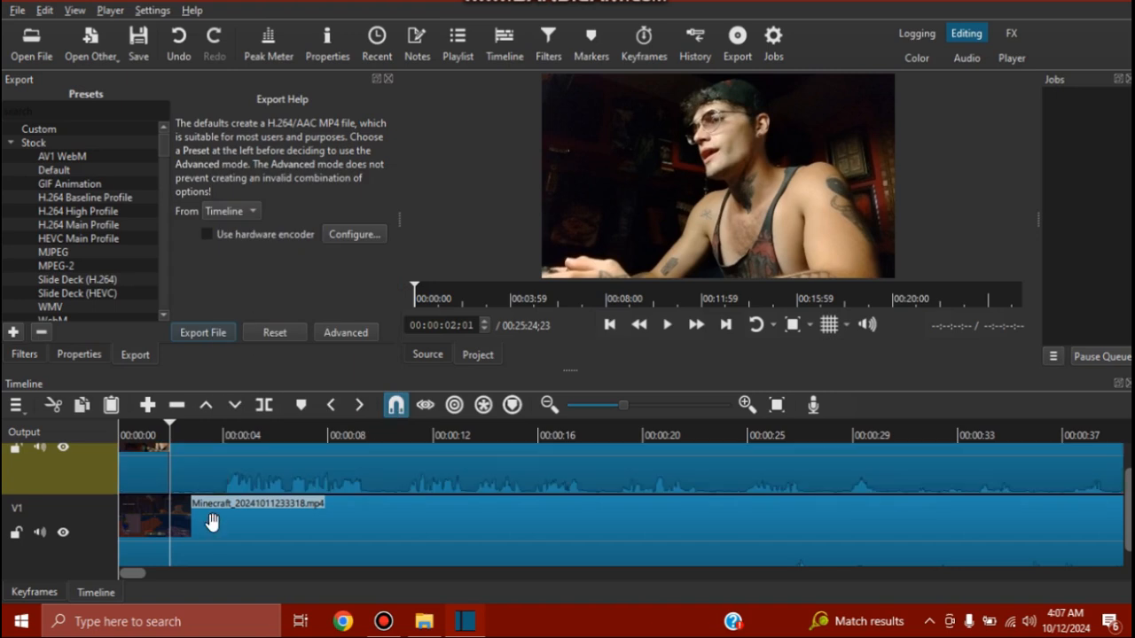
right_click(213, 523)
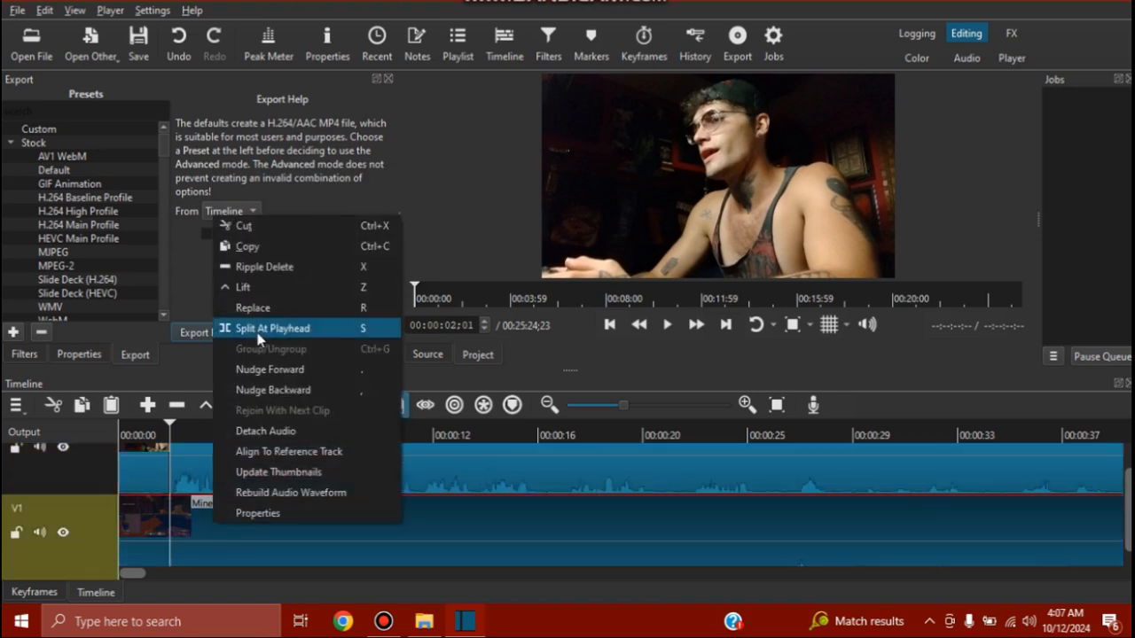
left_click(266, 325)
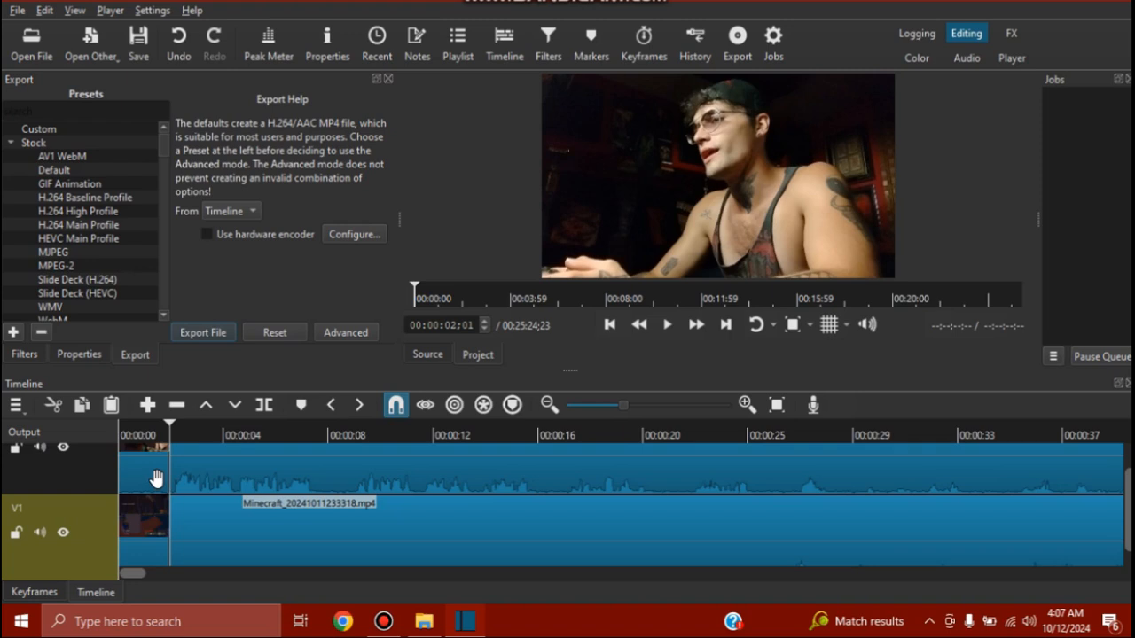
Ripple delete the short opening pieces before the cut on both V2 and V1
right_click(157, 480)
left_click(213, 222)
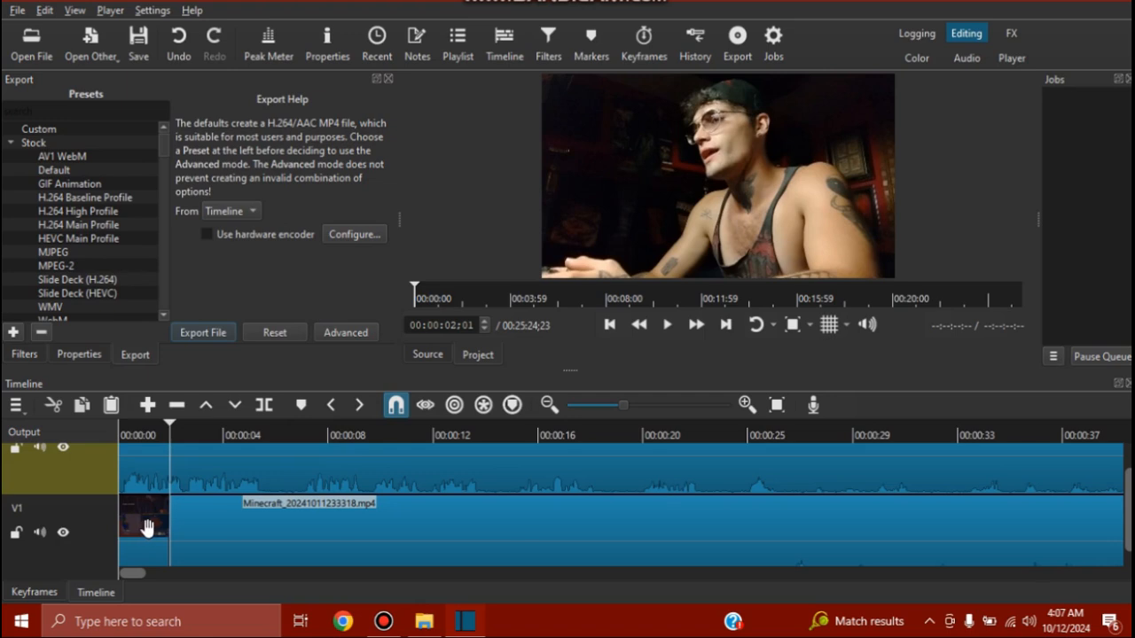
right_click(147, 527)
left_click(235, 272)
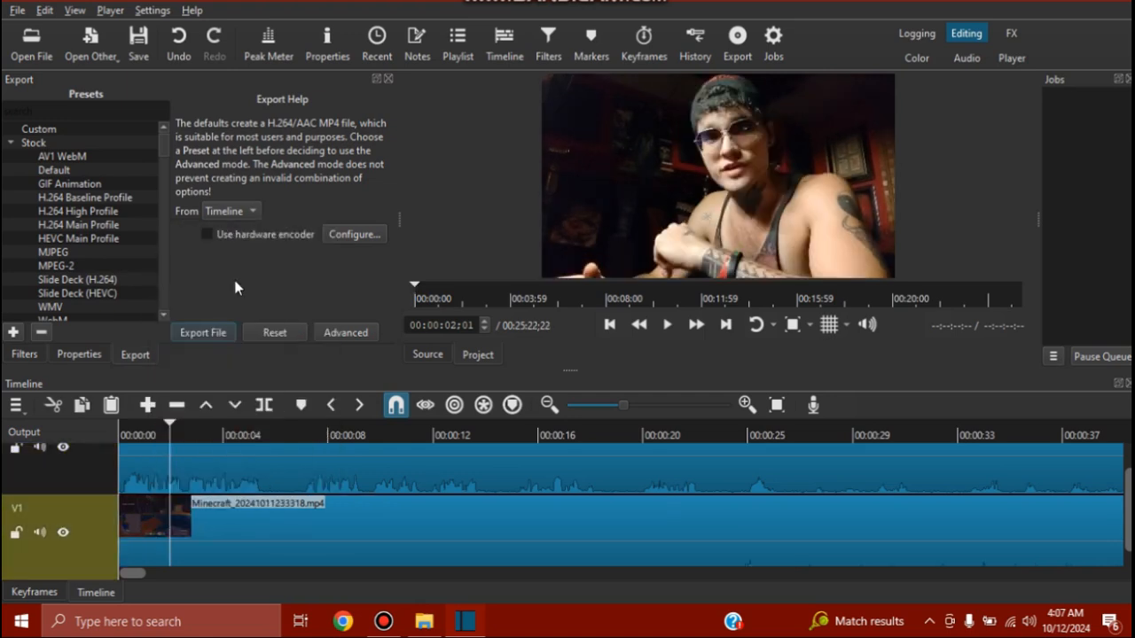
Play the trimmed timeline from the beginning to check the start, then return the playhead to 00:00:00;00
left_click(618, 325)
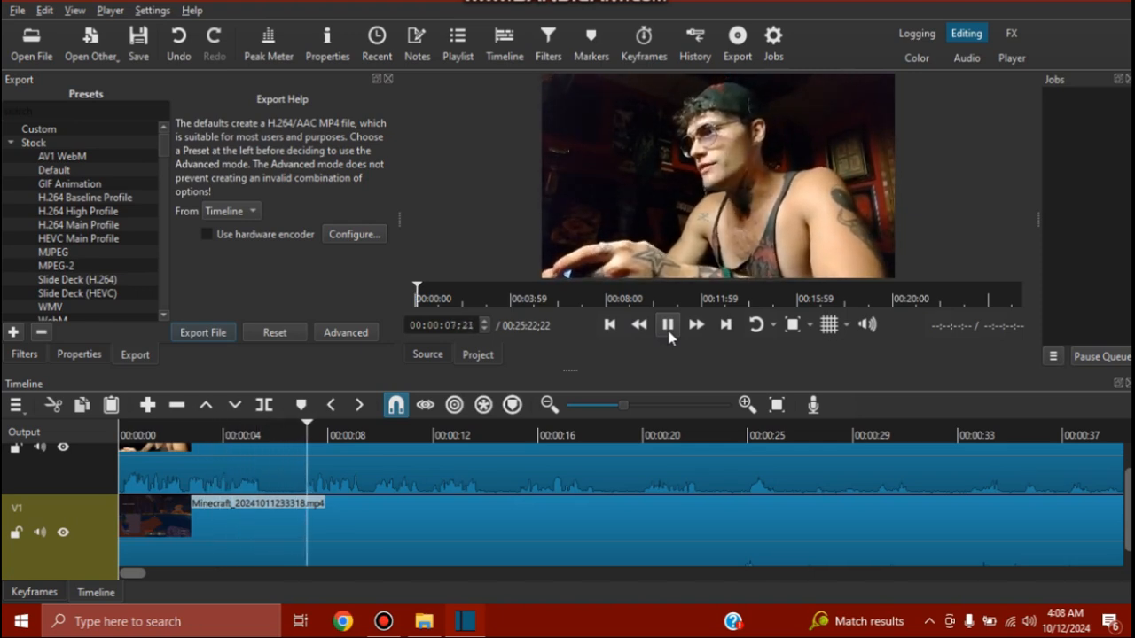
left_click(669, 328)
left_click(601, 327)
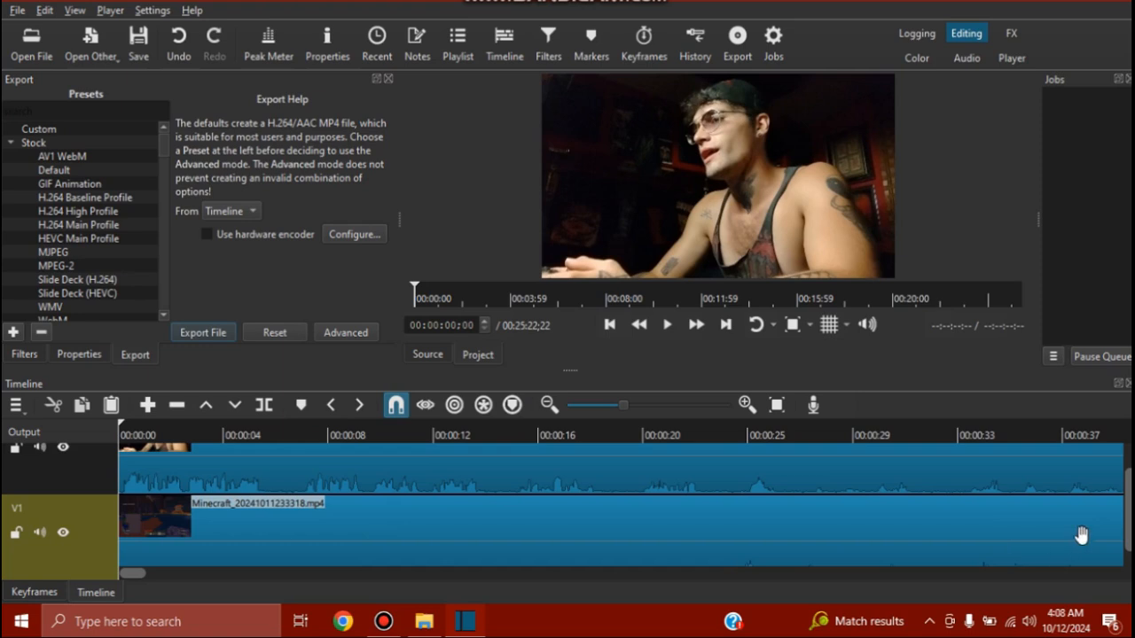
Add a Crop: Circle filter to the Minecraft episode 2 facecam clip on V2
scroll(1124, 505, "up", 2)
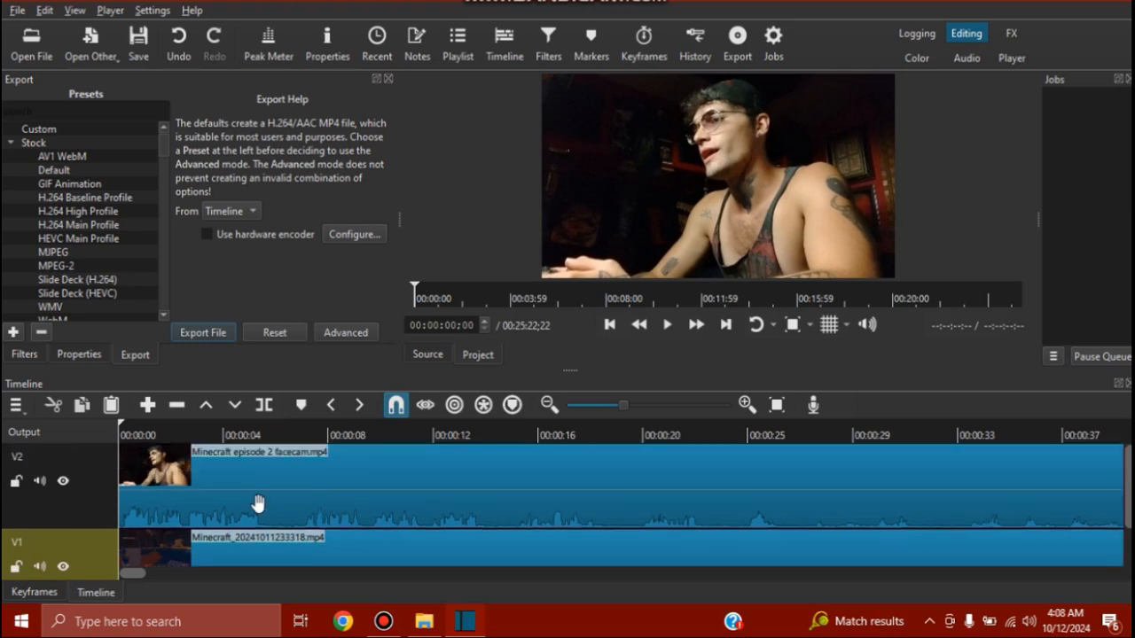
left_click(257, 503)
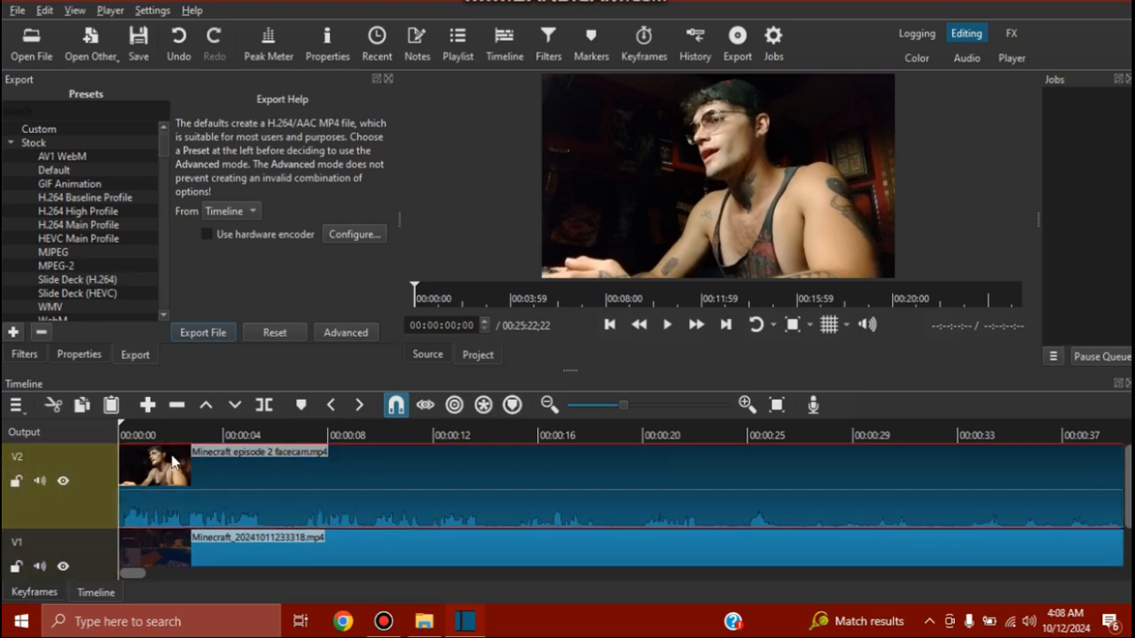
left_click(24, 355)
left_click(19, 244)
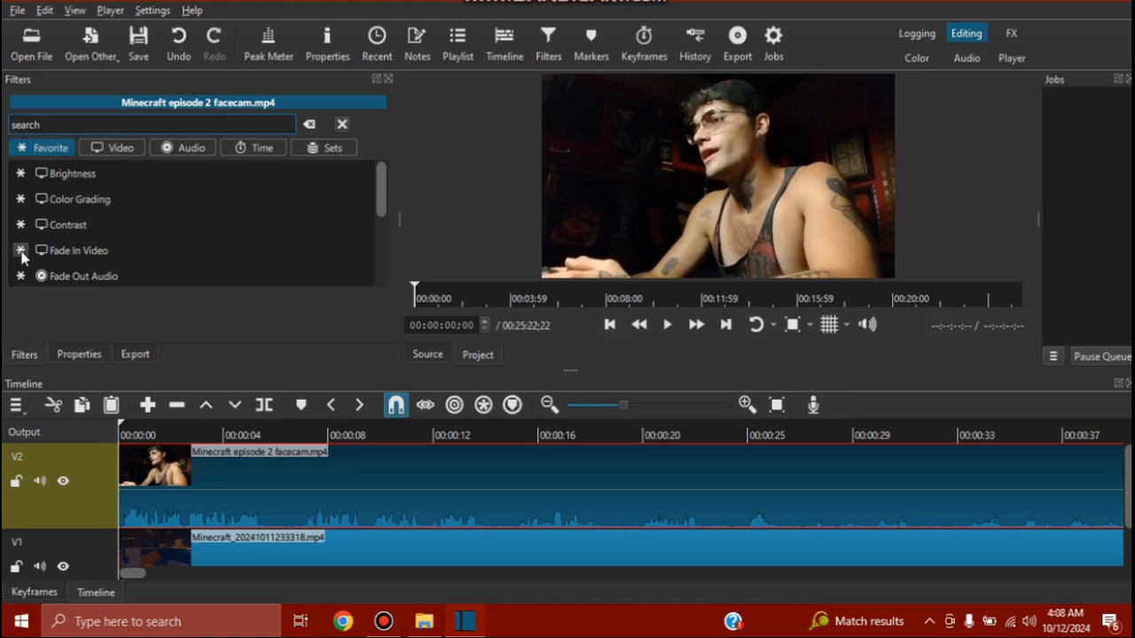
type("cr")
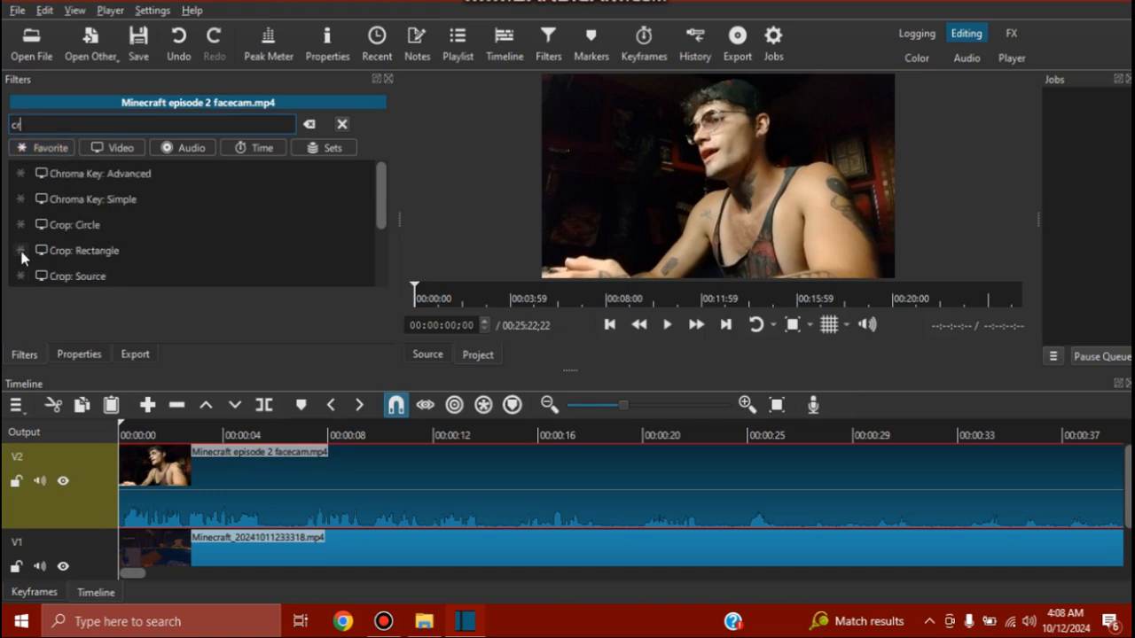
type("op")
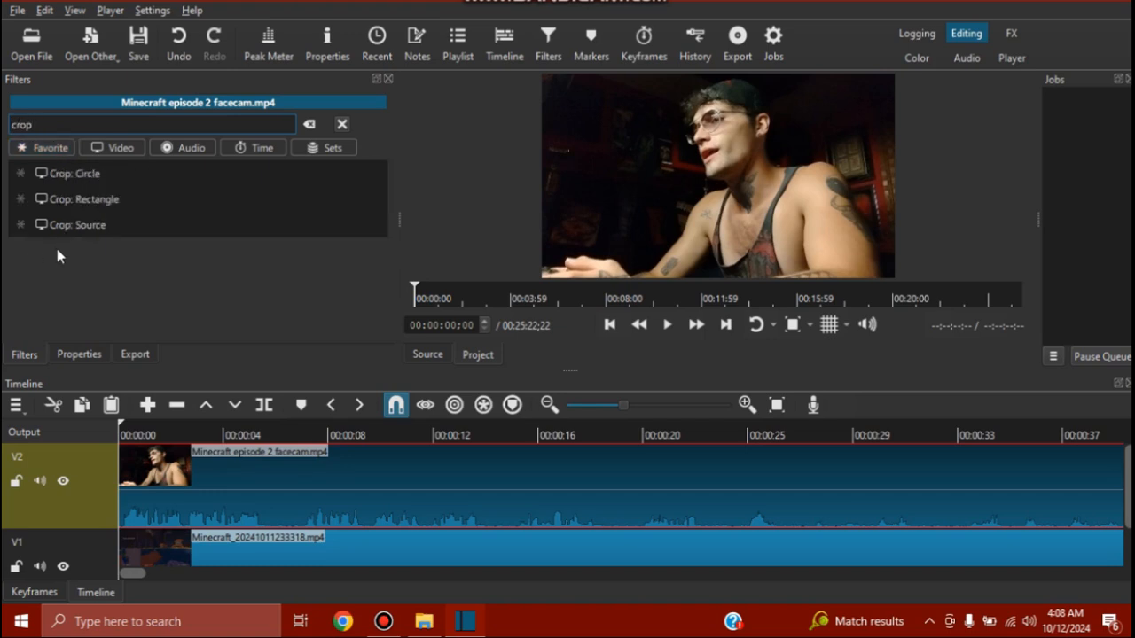
left_click(87, 183)
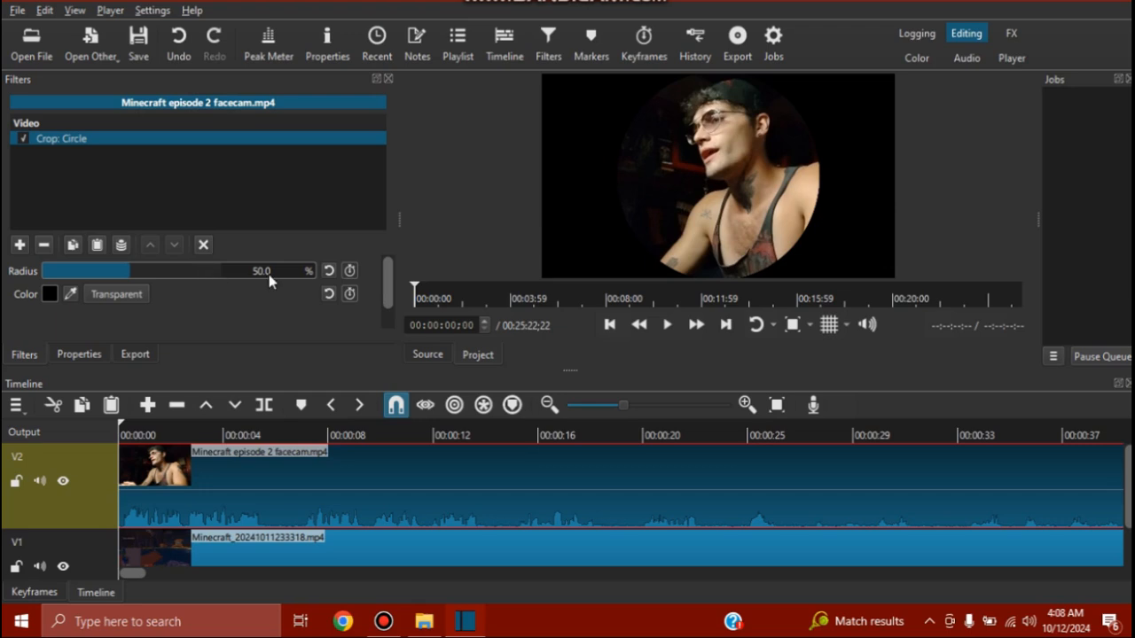
Make the area outside the facecam's circular crop transparent
left_click_drag(384, 284, 385, 332)
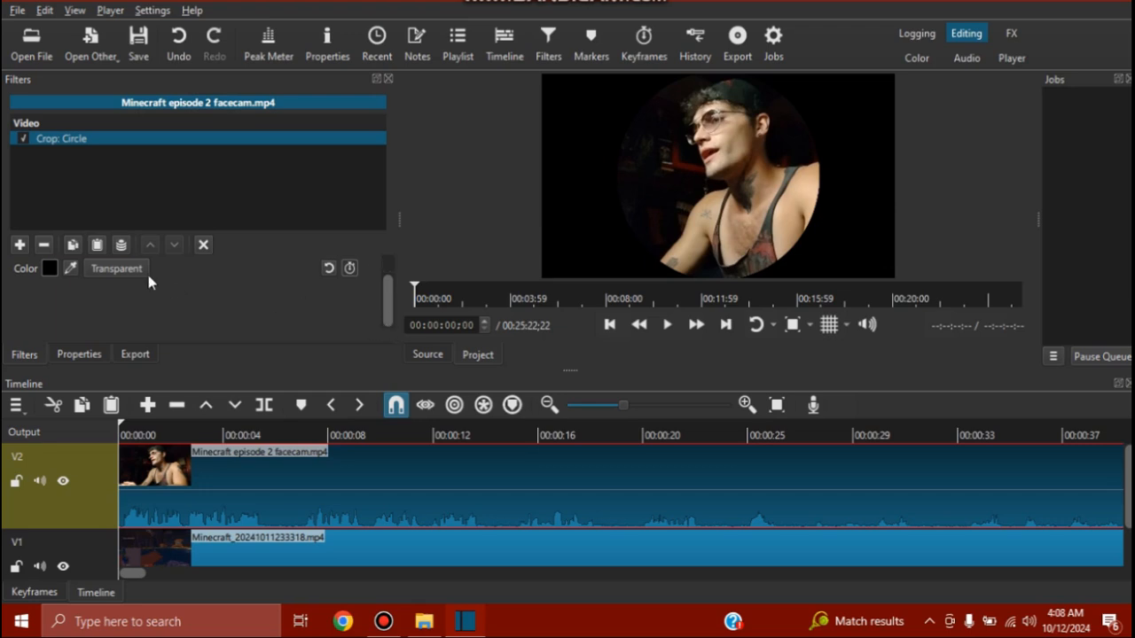
left_click(117, 269)
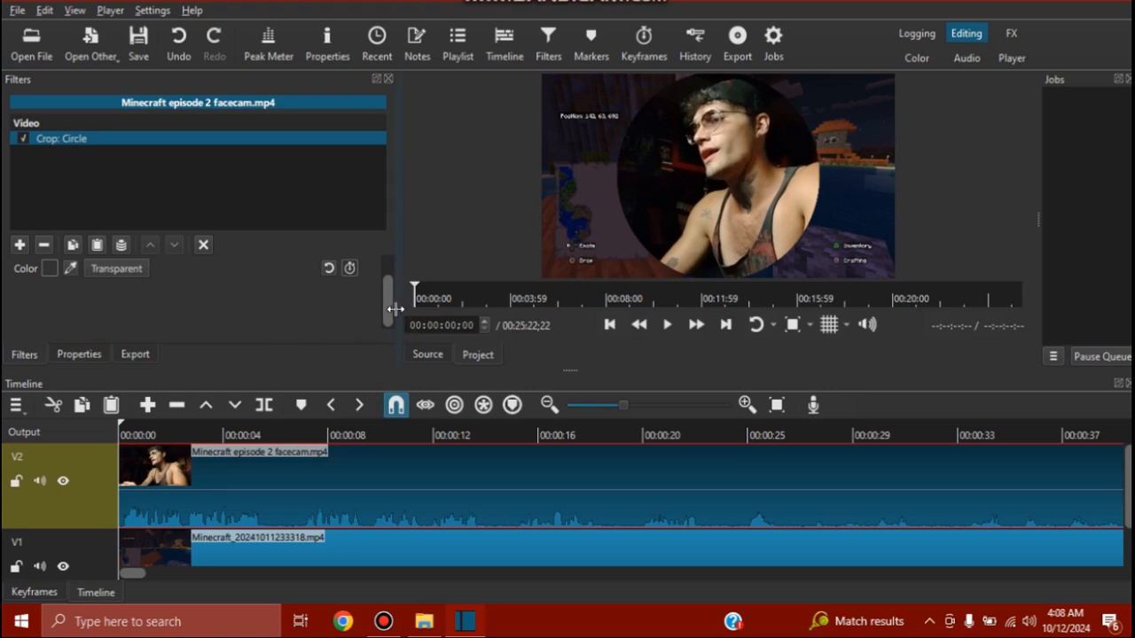
scroll(387, 308, "up", 2)
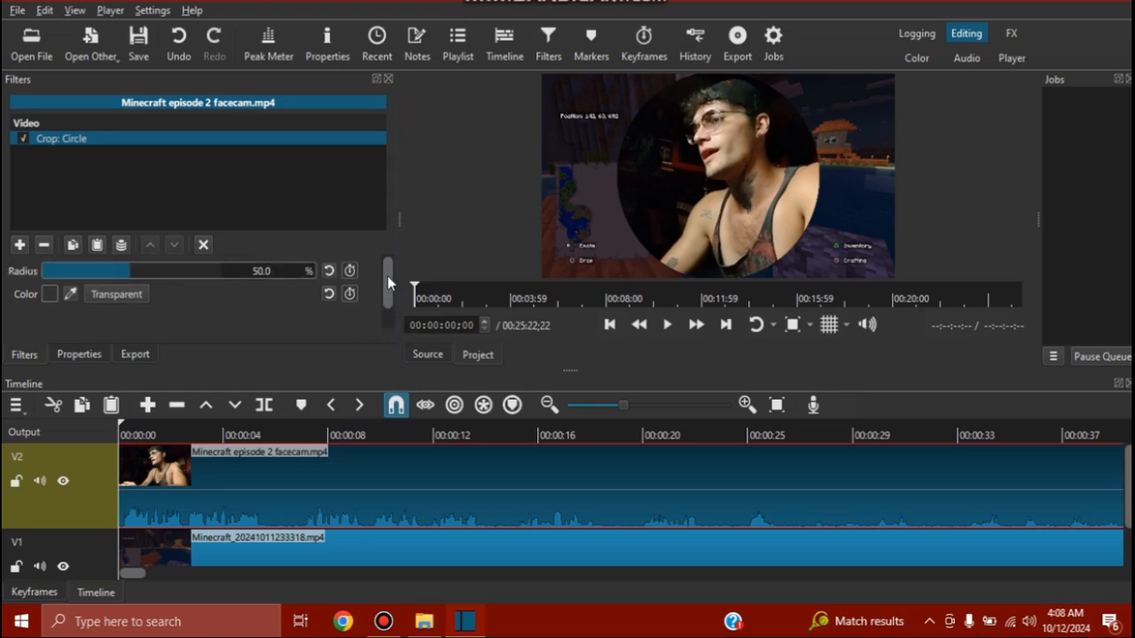
Add a Size, Position & Rotate filter to the facecam, scaling it to about 637 x 358 at position 760, 368
left_click(19, 246)
scroll(114, 214, "down", 3)
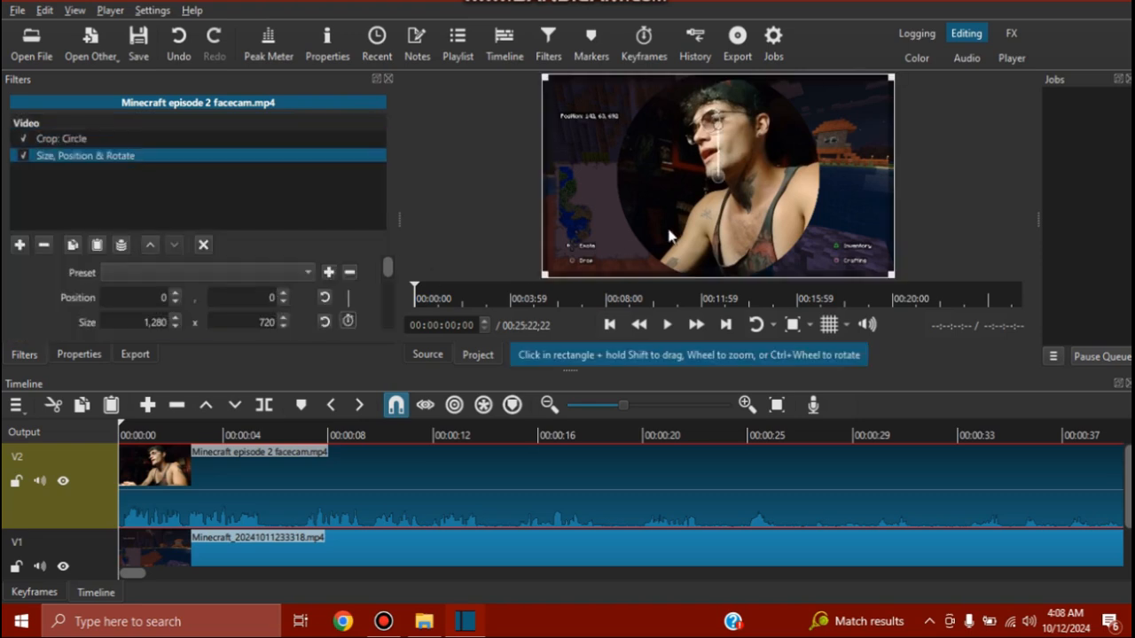
left_click_drag(556, 86, 761, 184)
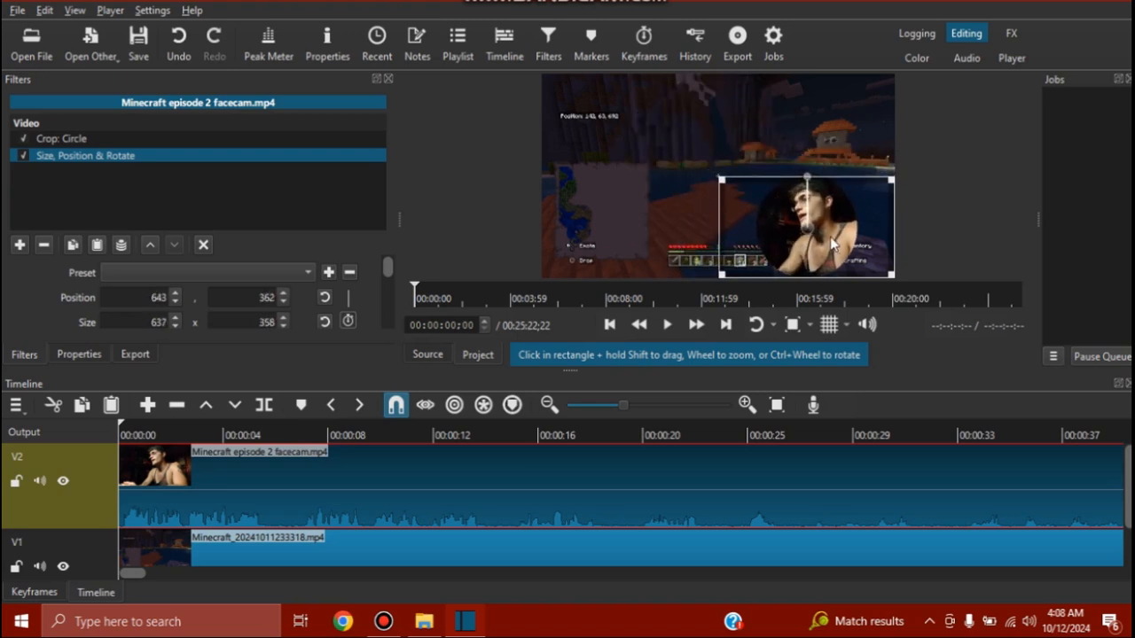
left_click_drag(820, 233, 854, 239)
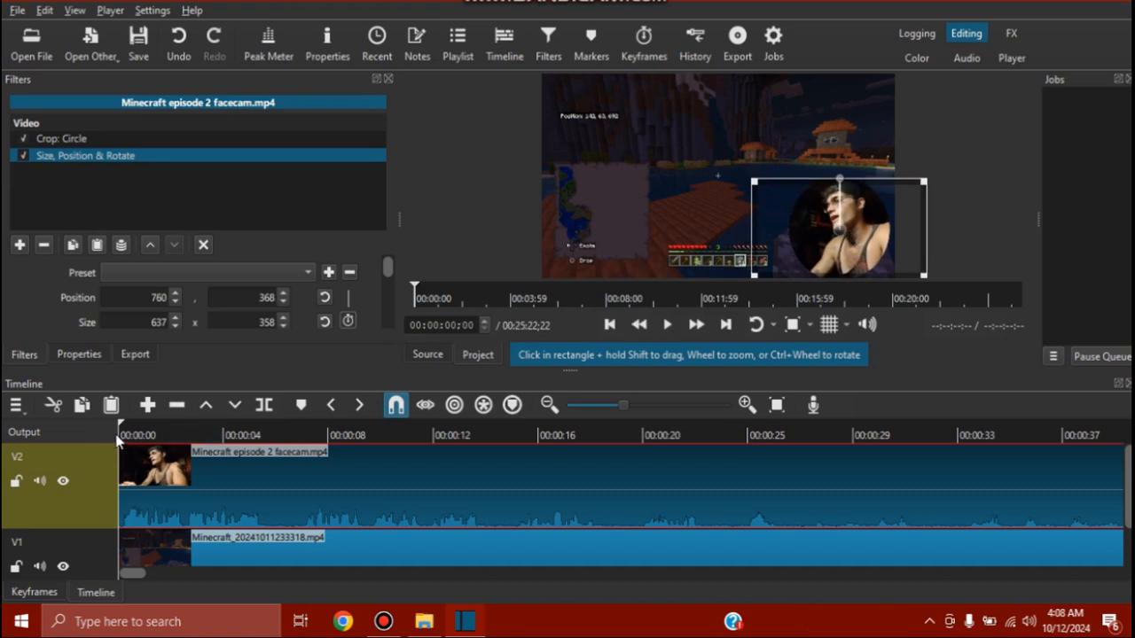
Insert a new video track above the facecam track
right_click(112, 435)
mouse_move(177, 444)
left_click(291, 462)
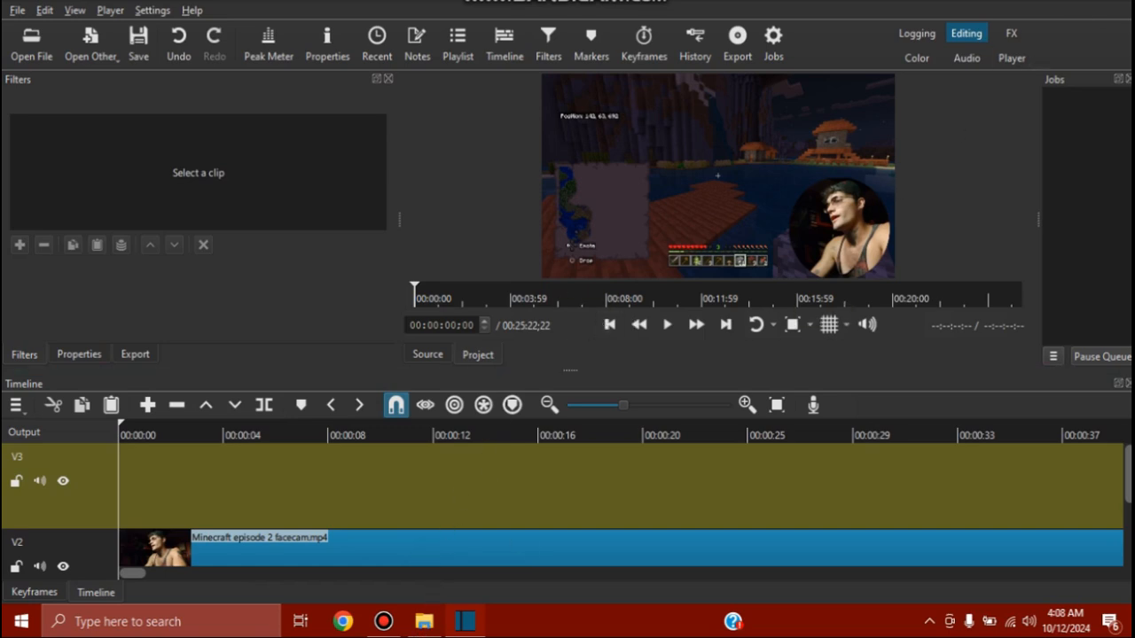
Switch to File Explorer and open the Assets folder located beside the Editing folder on the D: drive
left_click(1039, 1)
left_click_drag(632, 331, 592, 119)
left_click(392, 164)
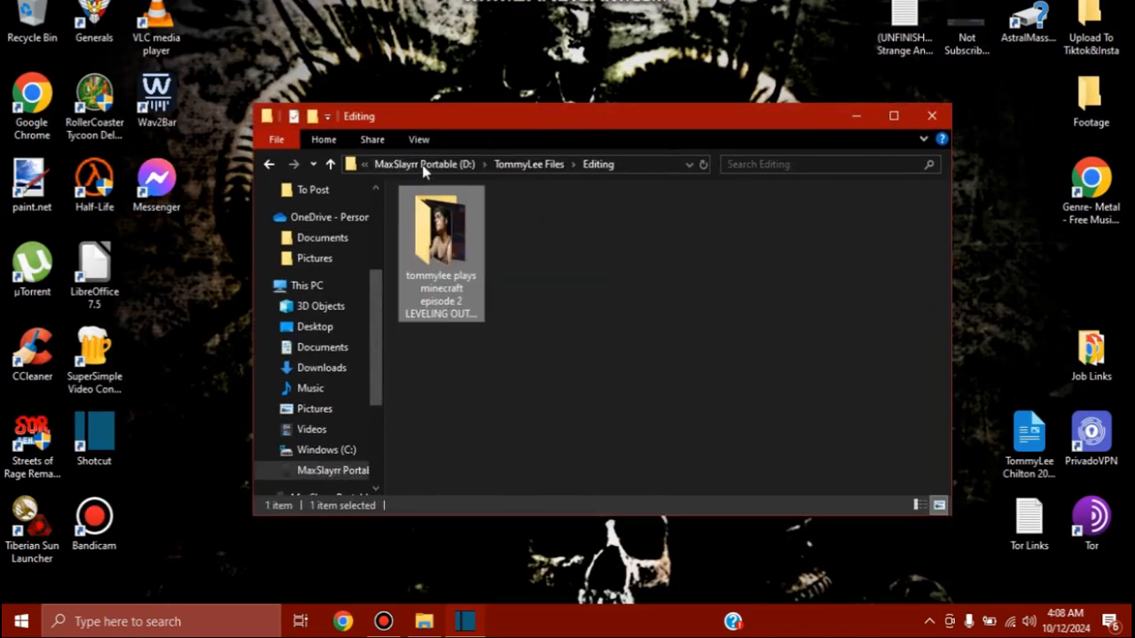
left_click(528, 164)
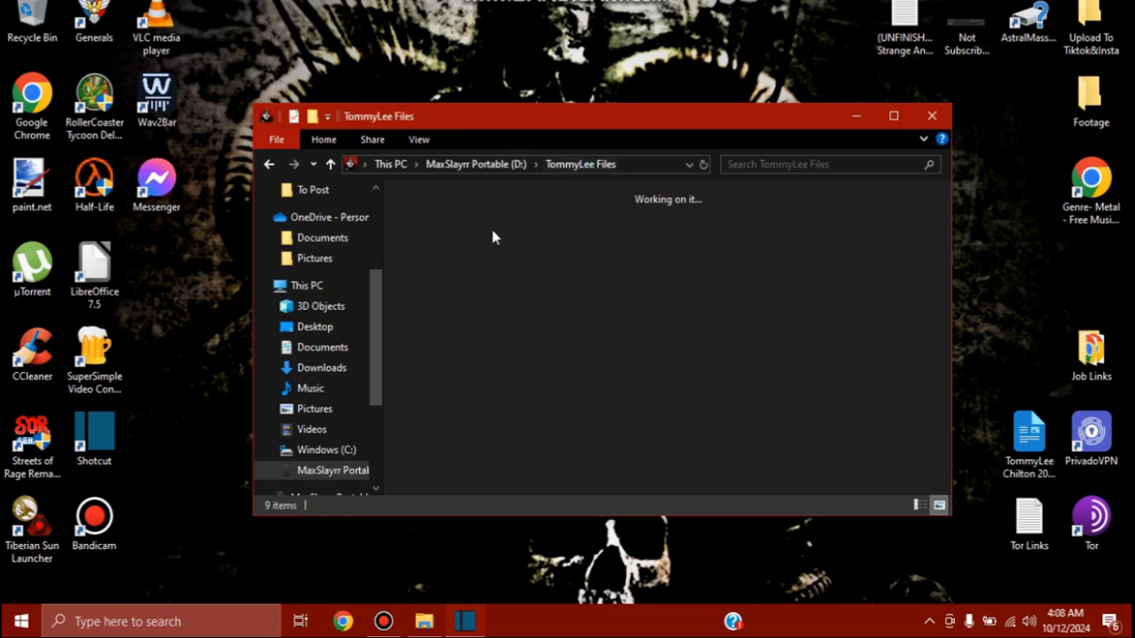
double_click(441, 232)
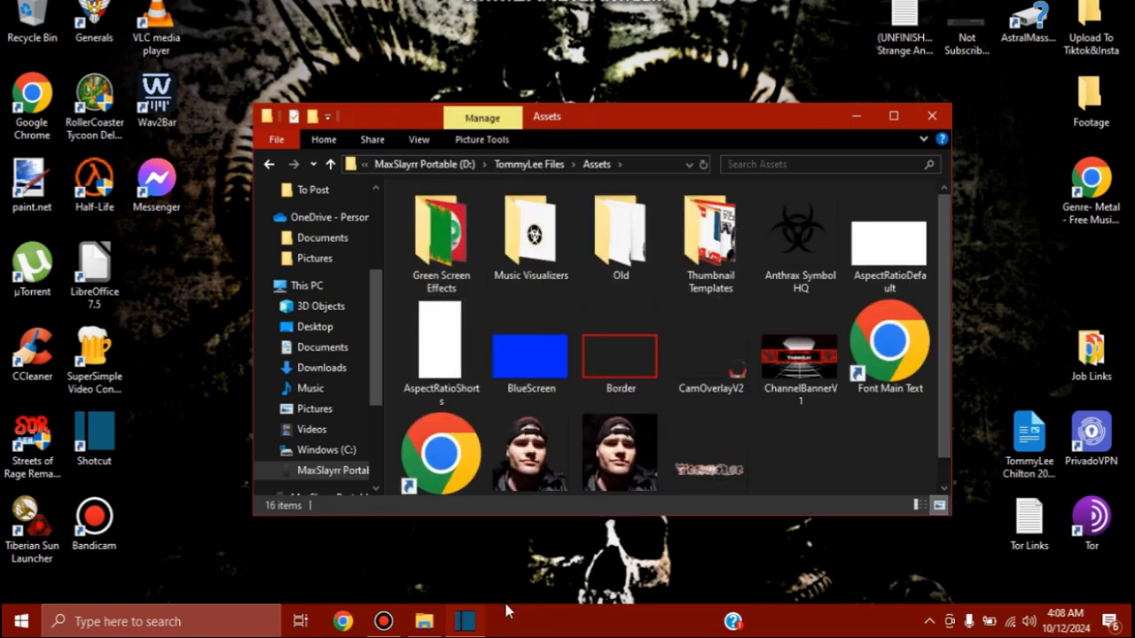
Place CamOverlayV2 from the Assets folder at the start of track V3 in Shotcut
left_click(461, 626)
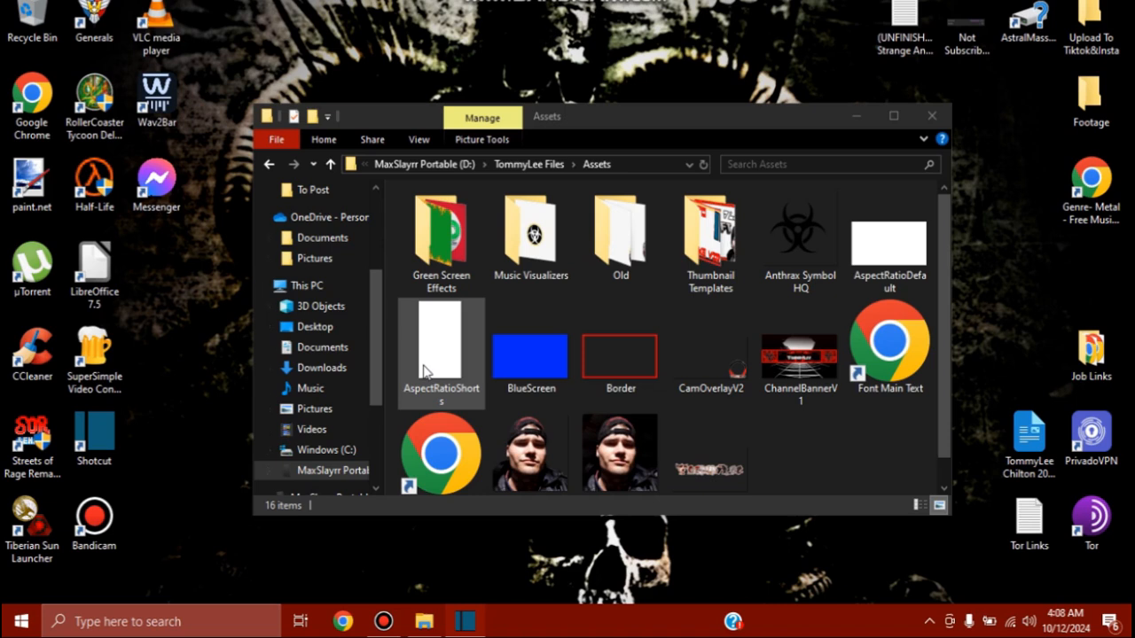
key("alt+Tab")
key("alt+Tab")
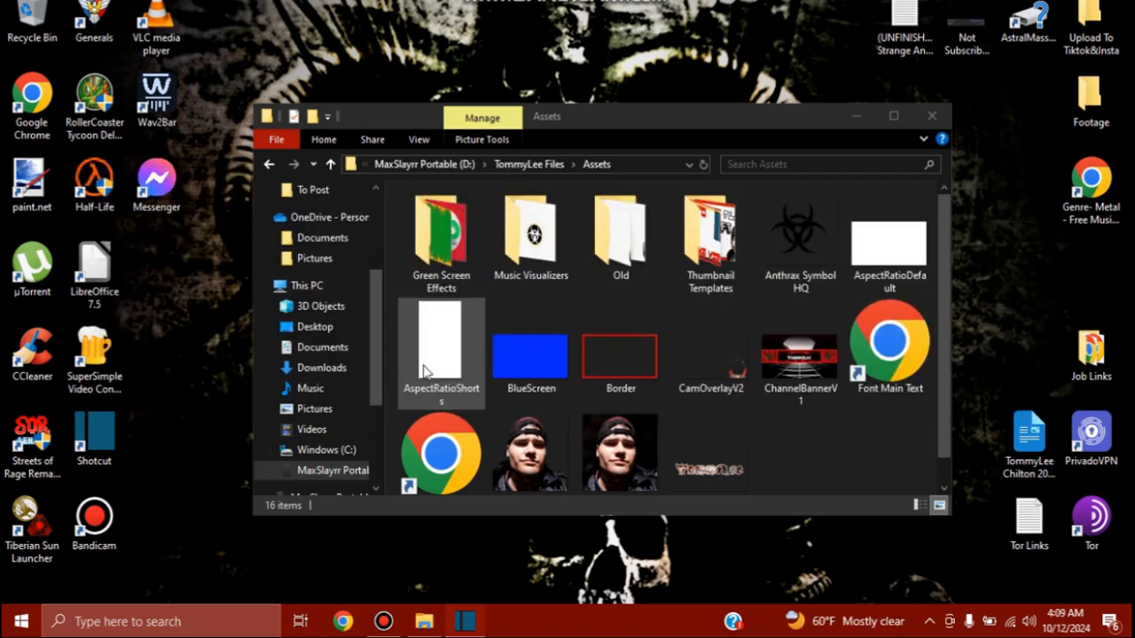
key("alt+Tab")
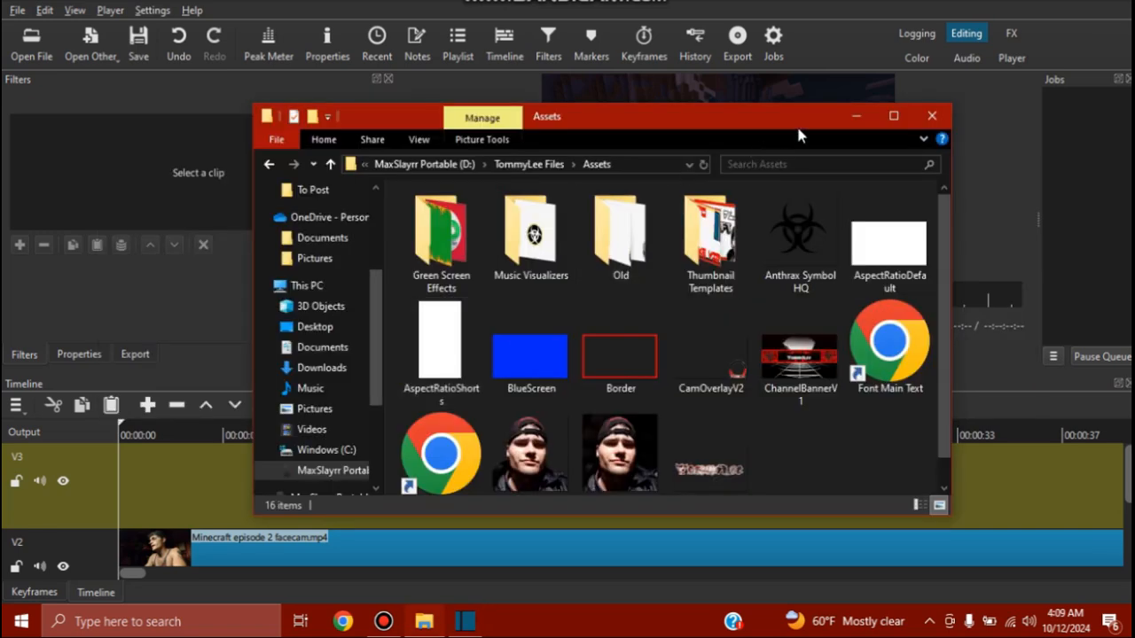
left_click_drag(739, 127, 490, 203)
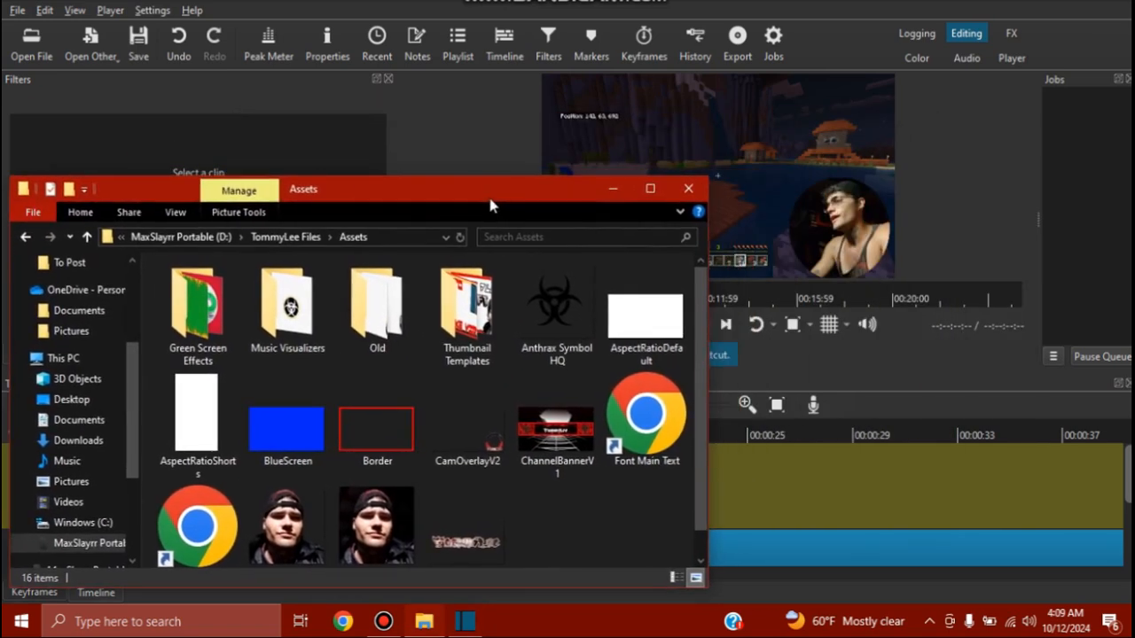
left_click_drag(486, 427, 123, 469)
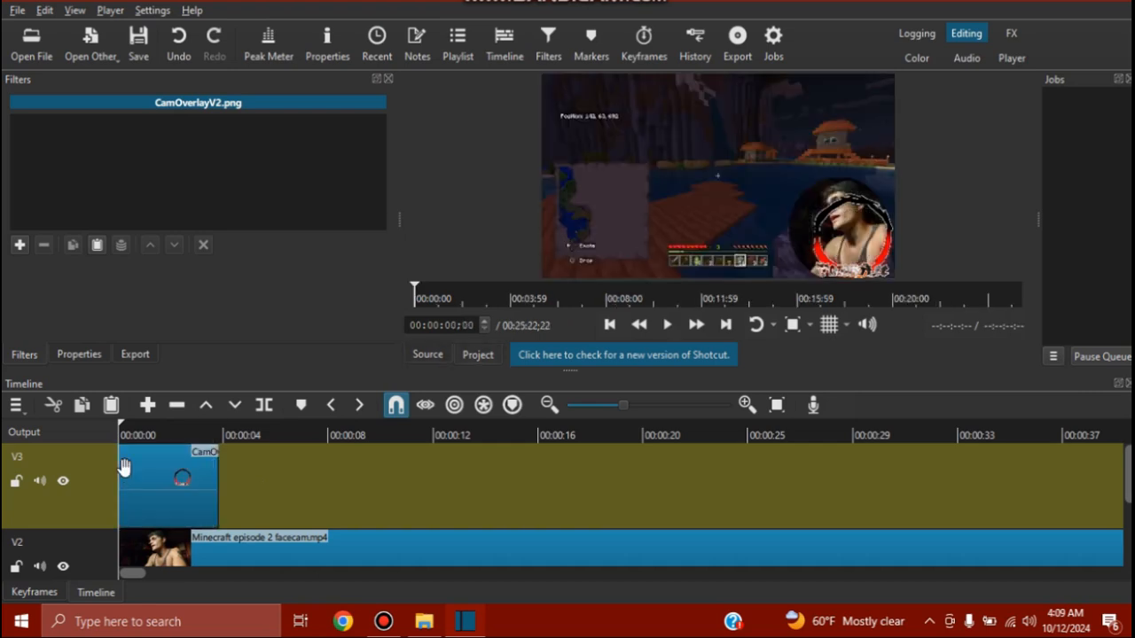
Fit the facecam inside the overlay ring by resizing it to about 450 x 253 at position 896, 446
left_click(228, 549)
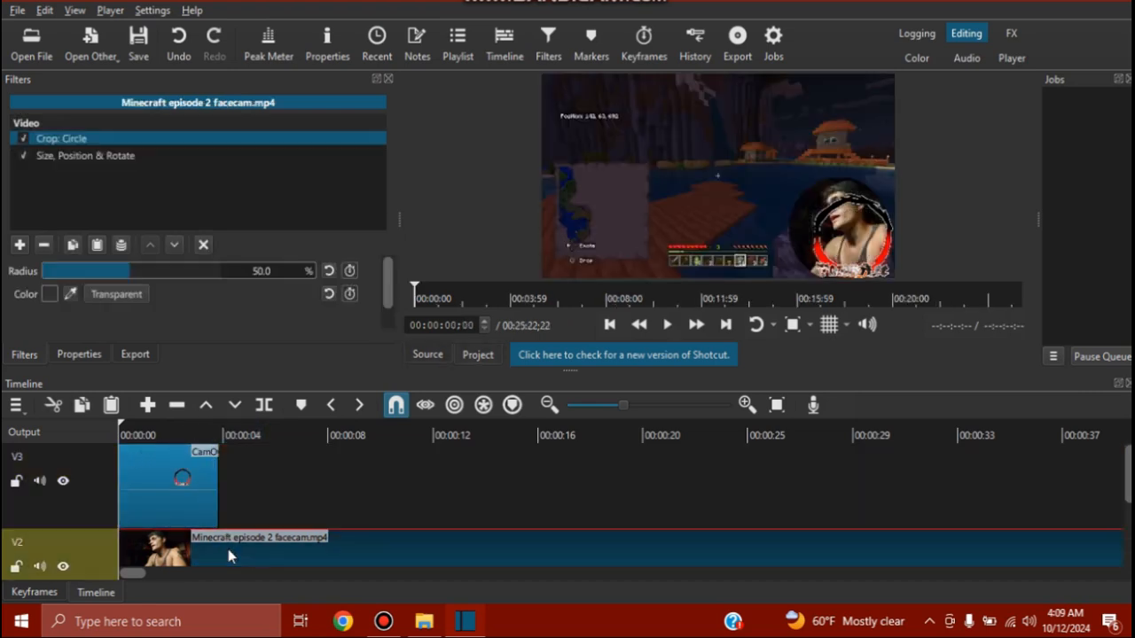
left_click(86, 157)
left_click_drag(760, 180, 798, 203)
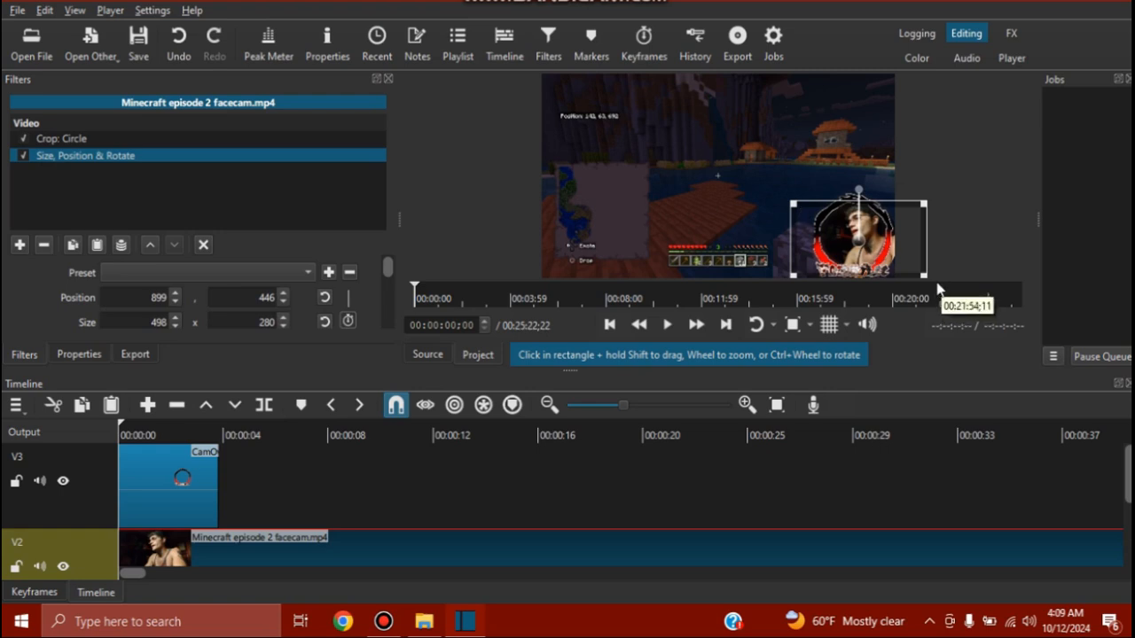
left_click_drag(919, 278, 900, 267)
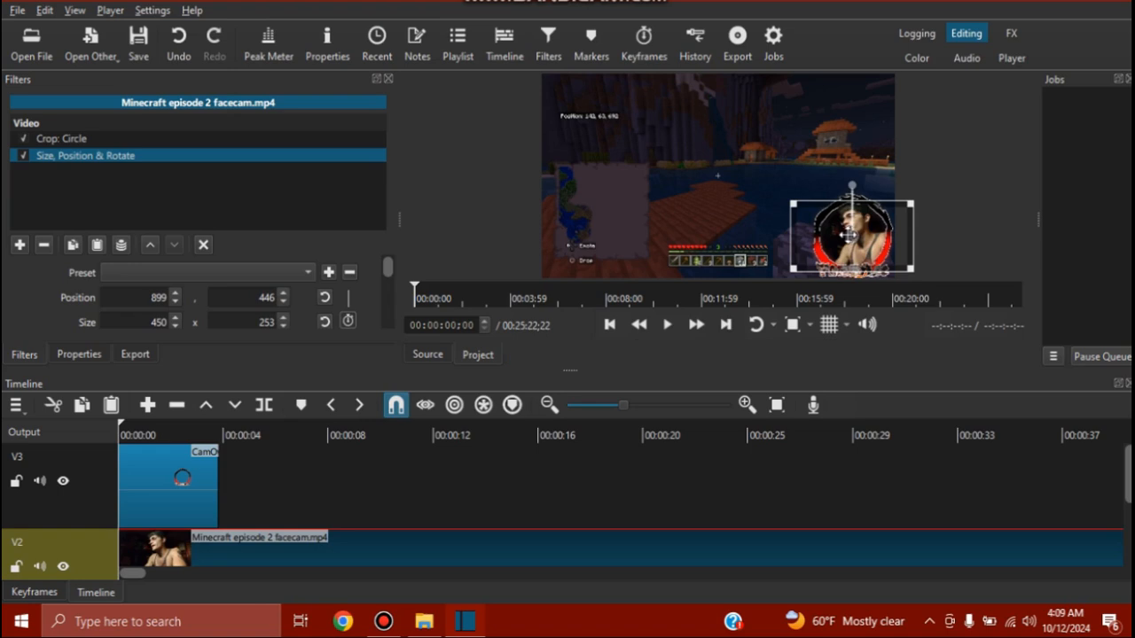
left_click_drag(849, 235, 847, 235)
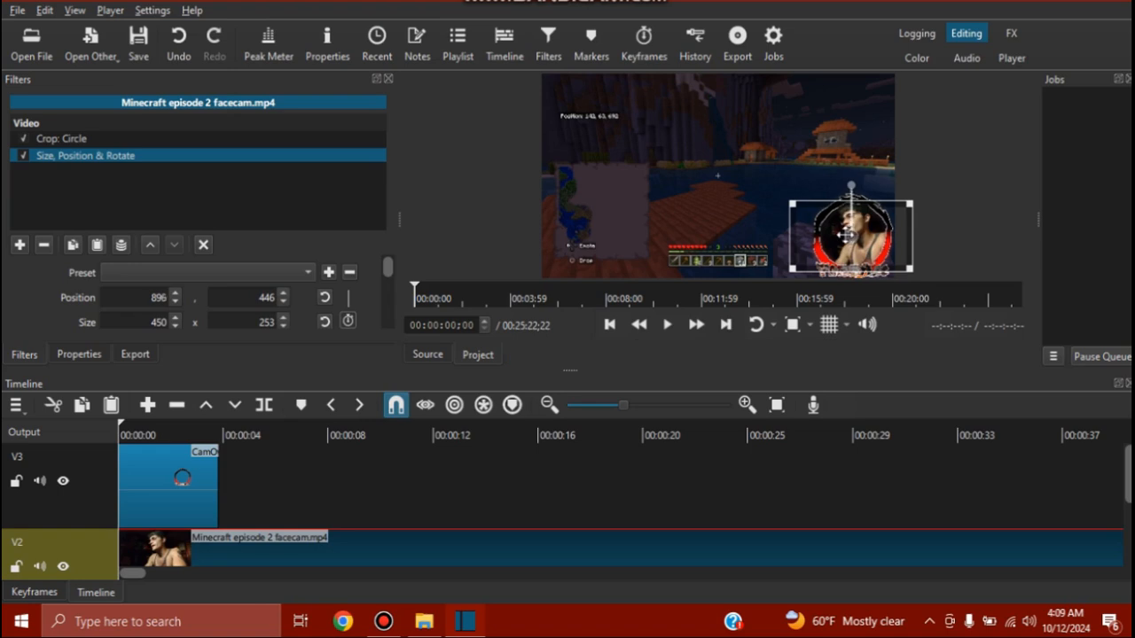
Play the footage near its end up to 00:25:12;11 and split both the facecam and gameplay clips there
left_click(179, 482)
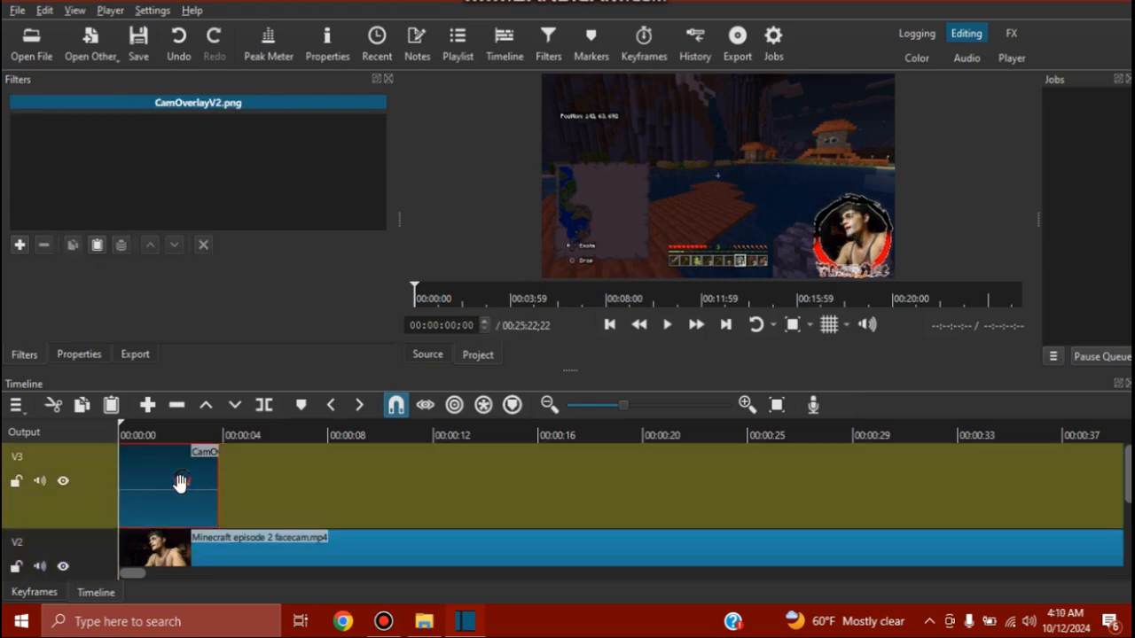
left_click_drag(278, 498, 670, 491)
left_click_drag(134, 573, 1131, 572)
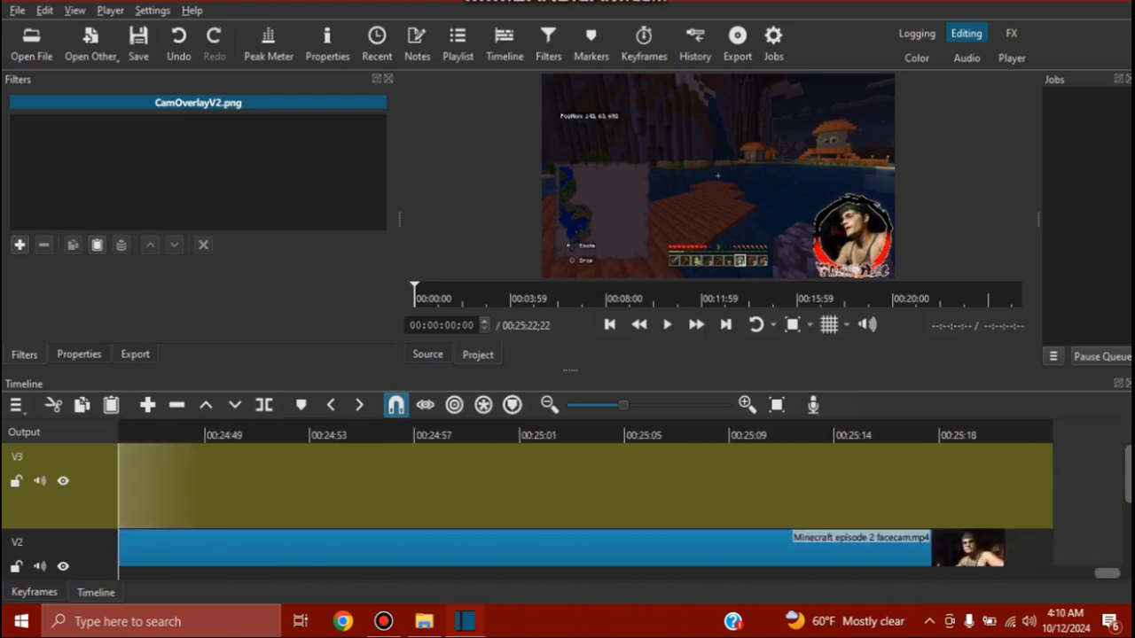
scroll(917, 479, "down", 3)
left_click(758, 435)
left_click(667, 324)
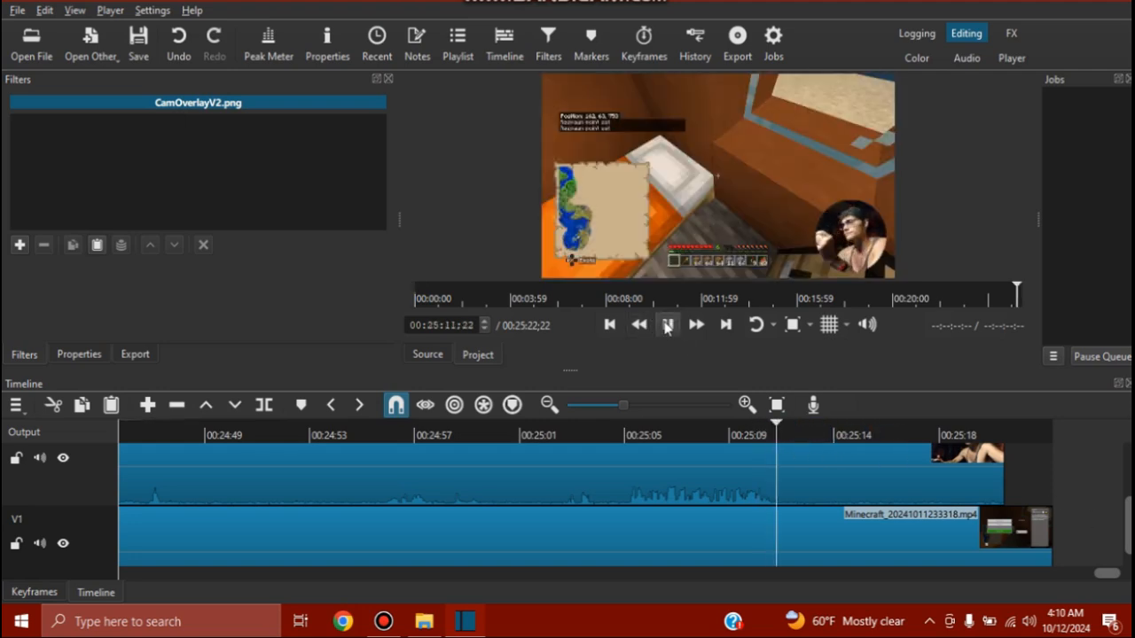
left_click(667, 325)
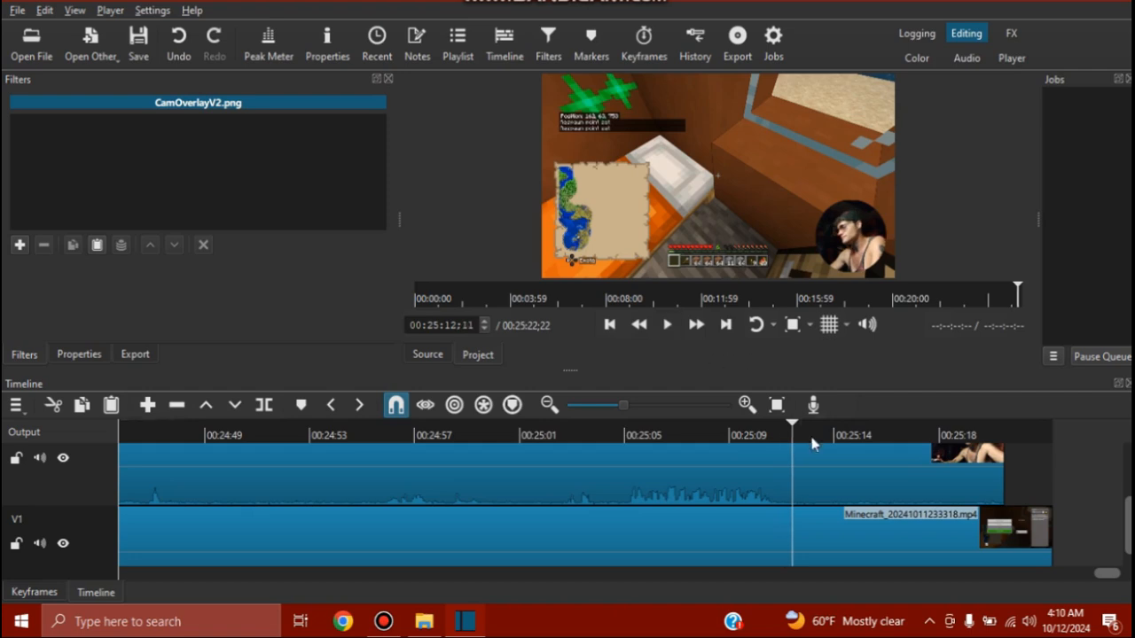
right_click(836, 487)
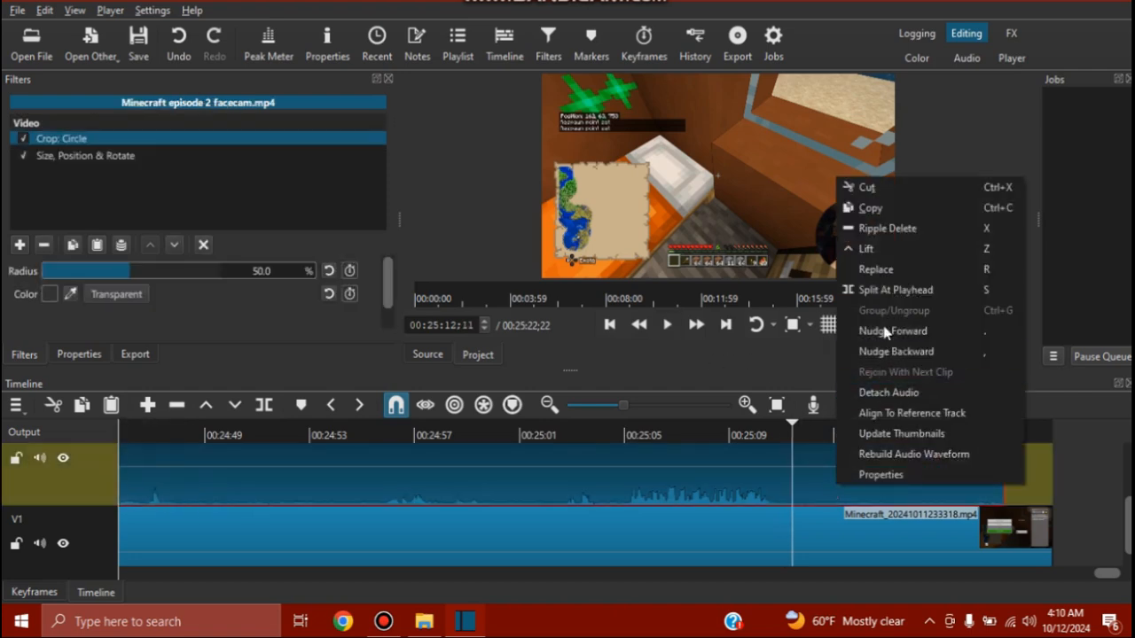
left_click(896, 351)
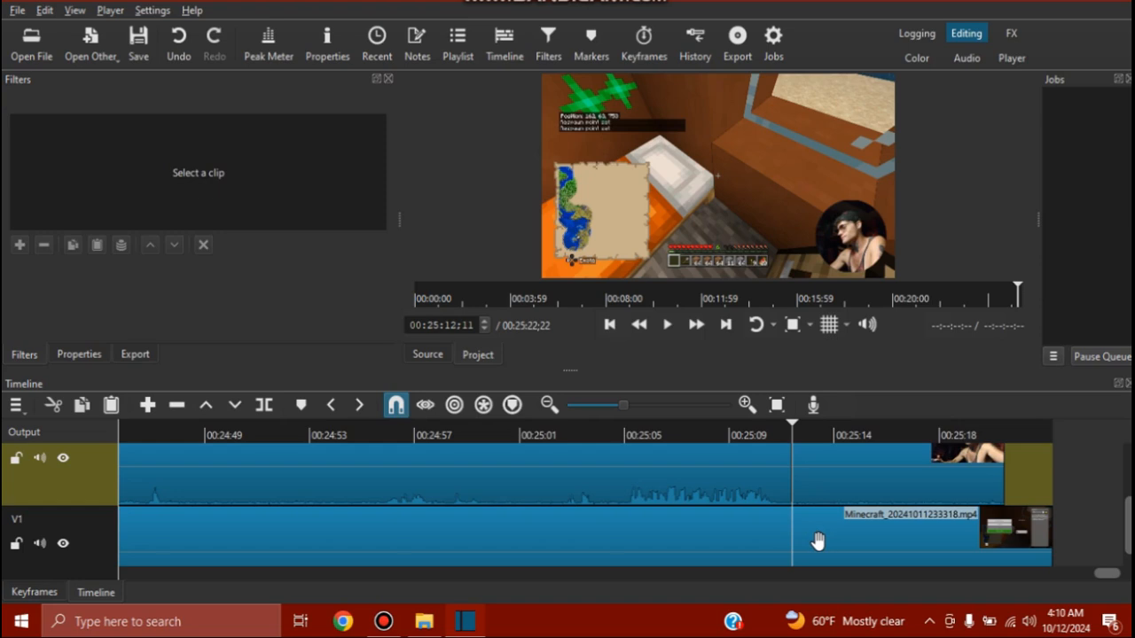
right_click(817, 541)
left_click(882, 351)
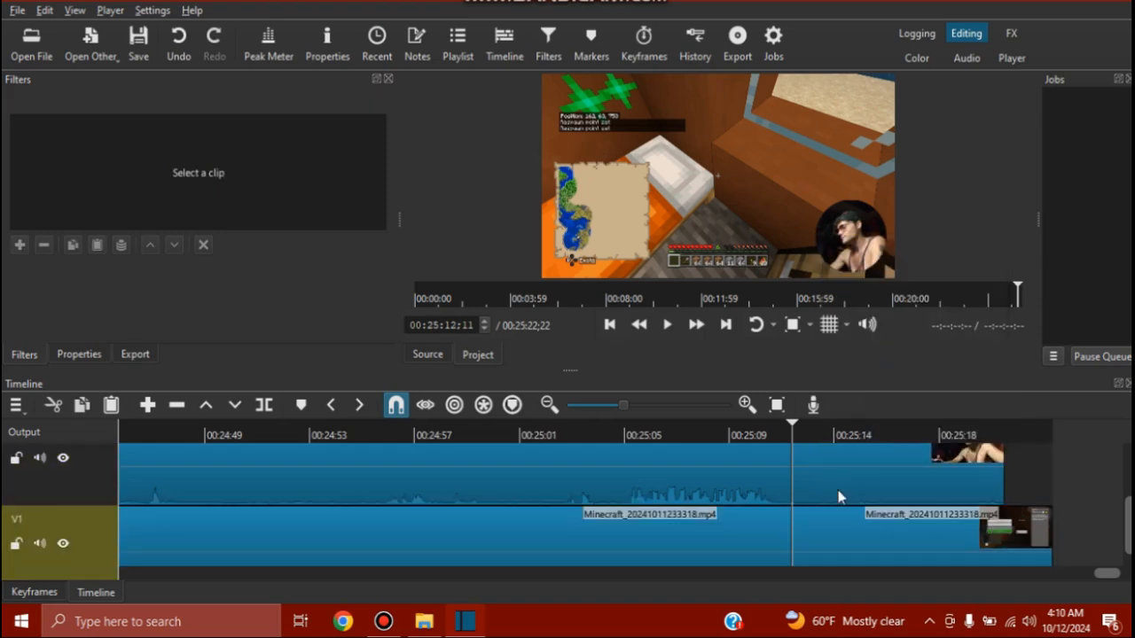
Ripple delete the closing pieces after the cut on both V2 and V1
right_click(839, 498)
left_click(892, 296)
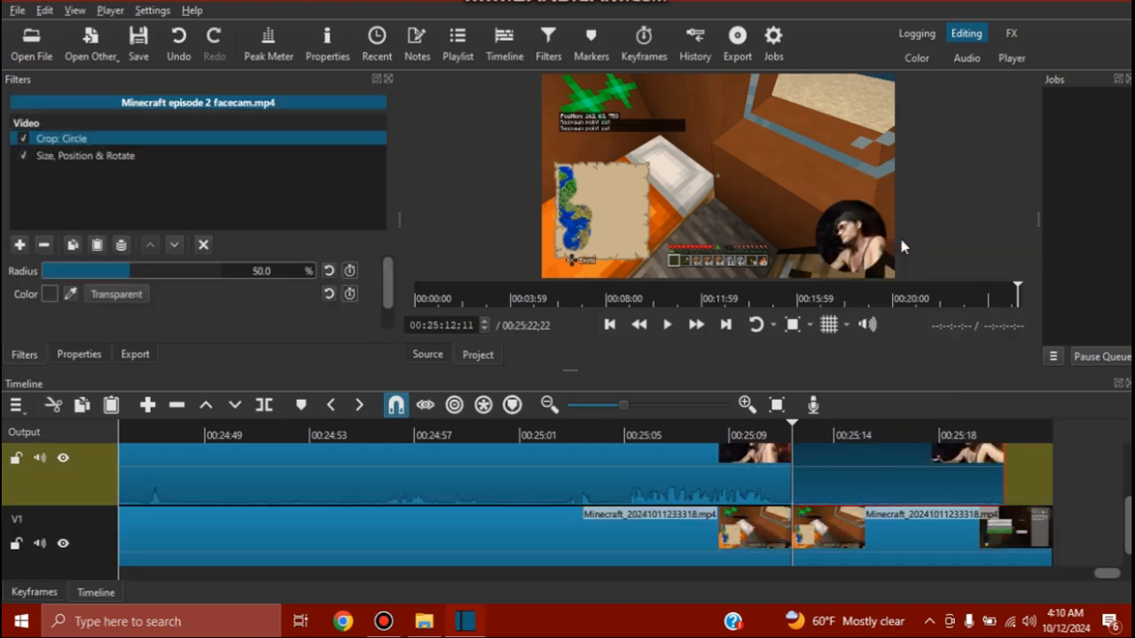
key("Delete")
right_click(845, 527)
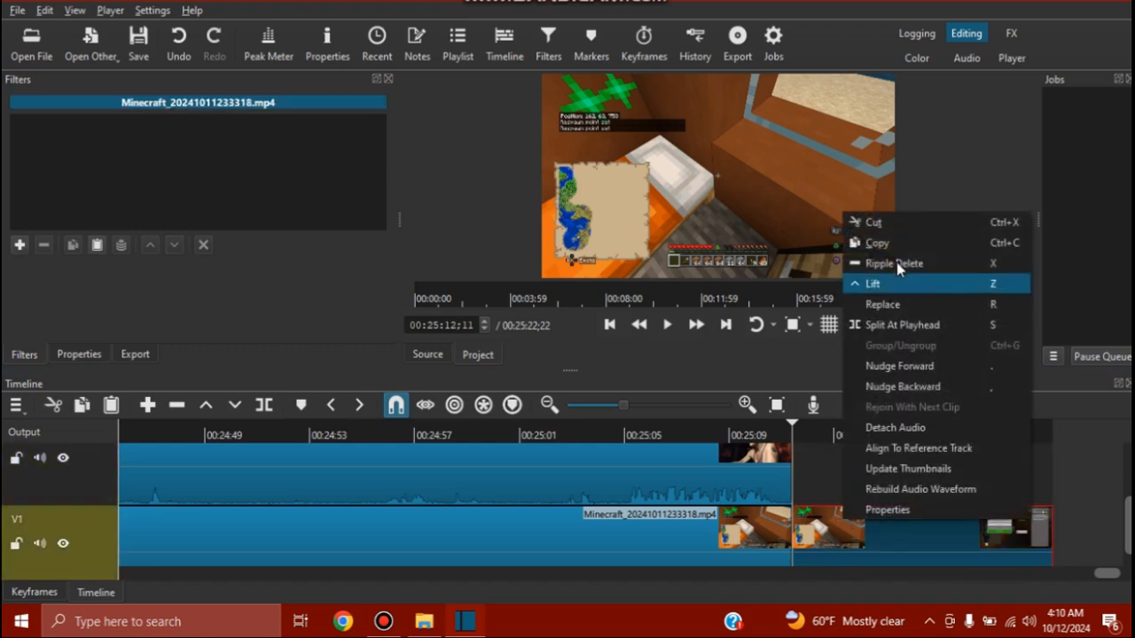
left_click(896, 260)
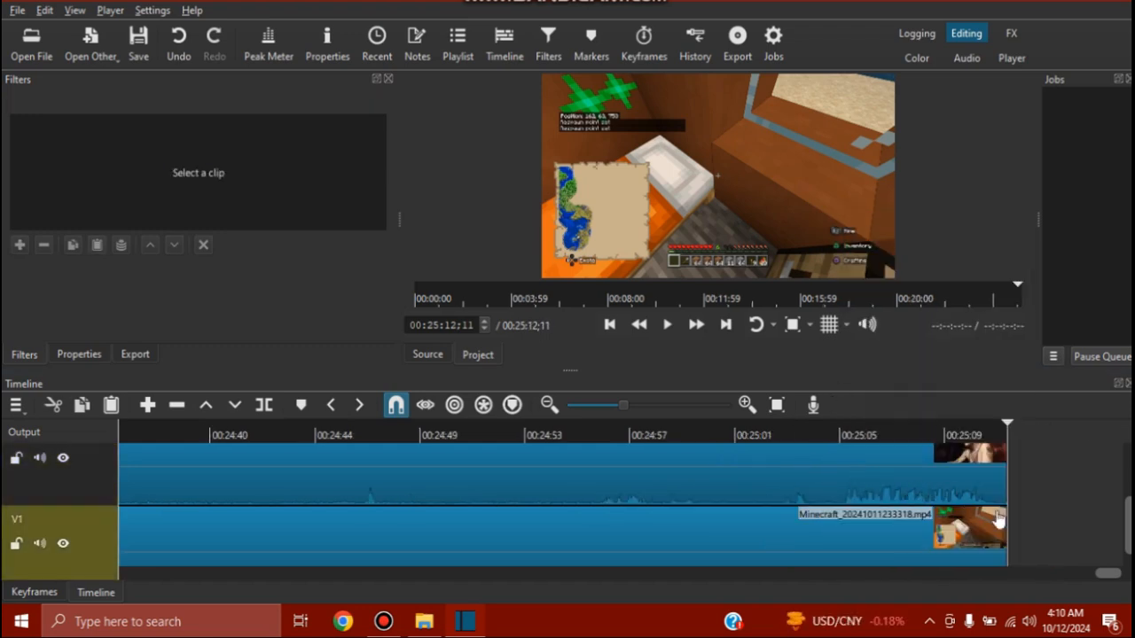
Extend the CamOverlayV2 clip on track V3 so that it ends at about 00:00:40
scroll(563, 506, "up", 3)
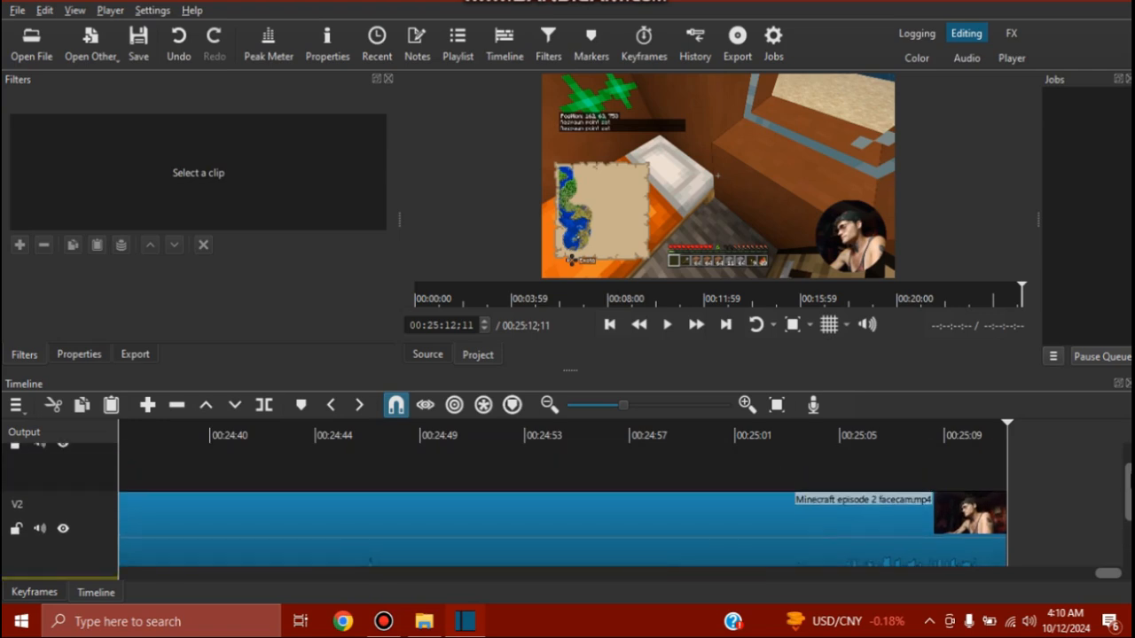
scroll(1119, 531, "up", 1)
left_click_drag(1107, 576, 132, 618)
left_click_drag(650, 486, 1123, 486)
Lengthen the ring overlay on V3 in stages until it ends at about 00:04:35
left_click(552, 408)
left_click(552, 408)
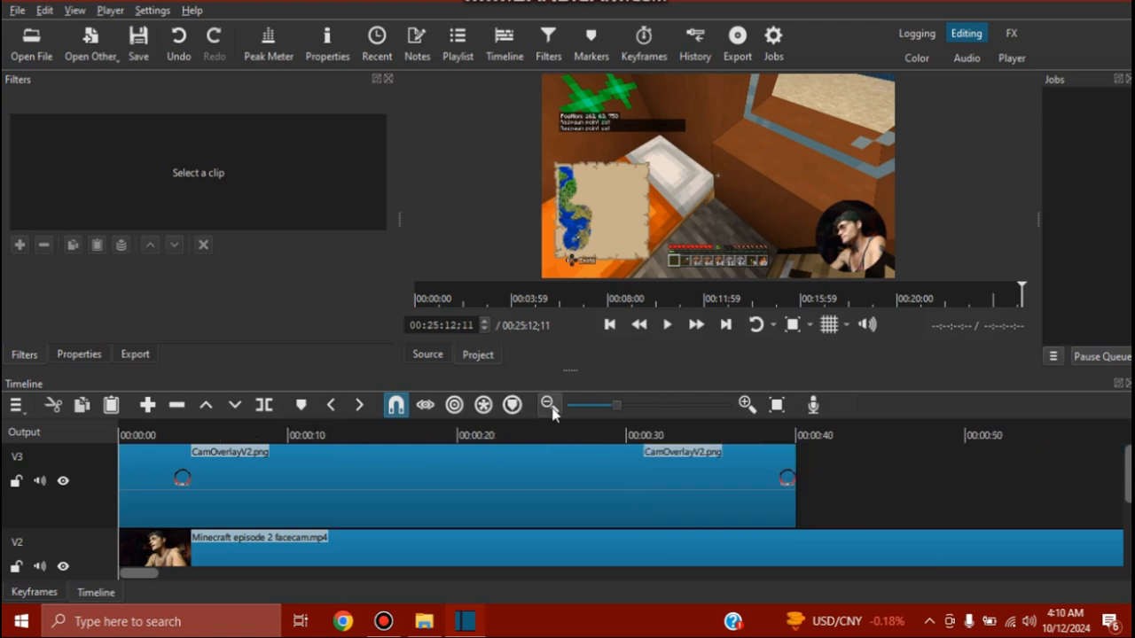
left_click(552, 408)
left_click(552, 408)
left_click(552, 408)
left_click(552, 407)
left_click_drag(1053, 580, 142, 587)
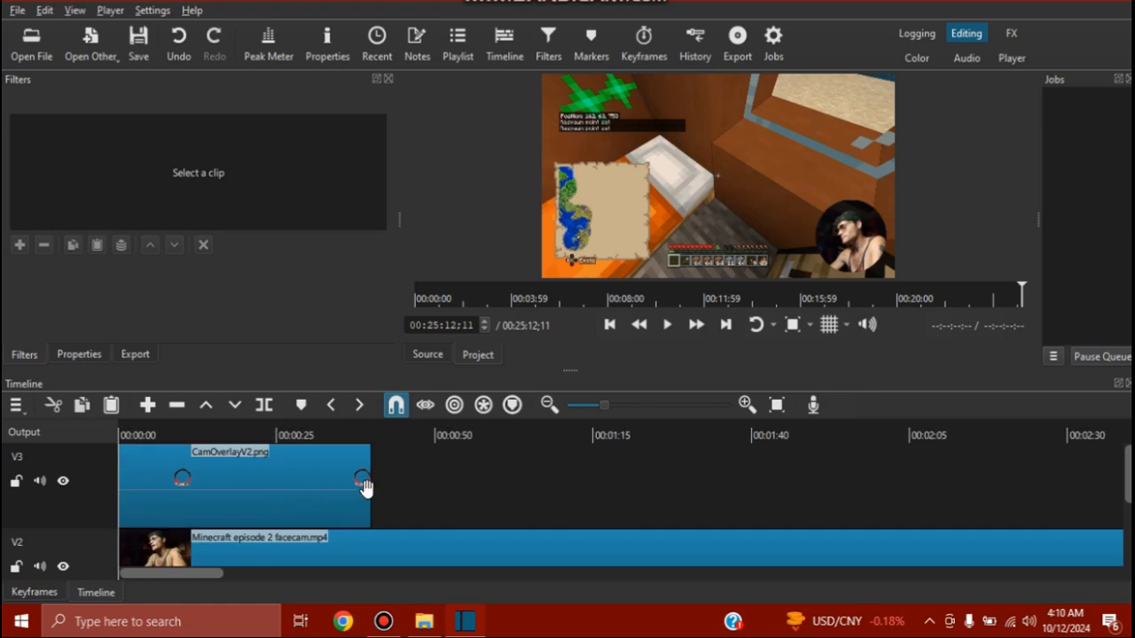
left_click_drag(366, 486, 1119, 492)
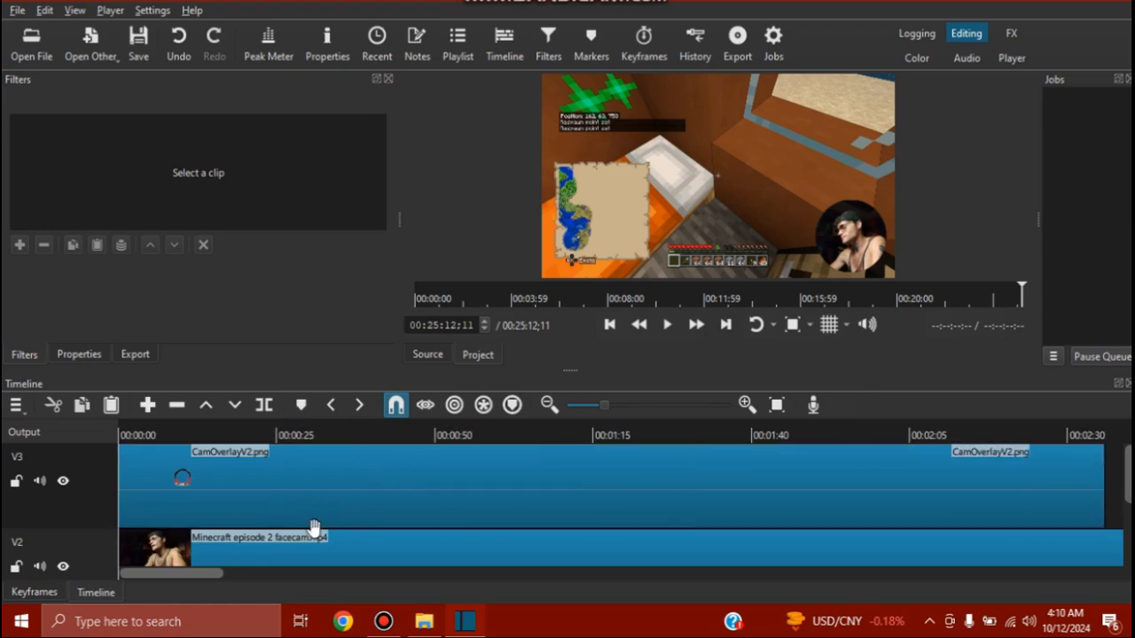
left_click_drag(203, 575, 291, 585)
left_click_drag(183, 481, 940, 483)
Stretch the end of the CamOverlayV2 clip to line up with the end of the facecam clip on V2
left_click(556, 412)
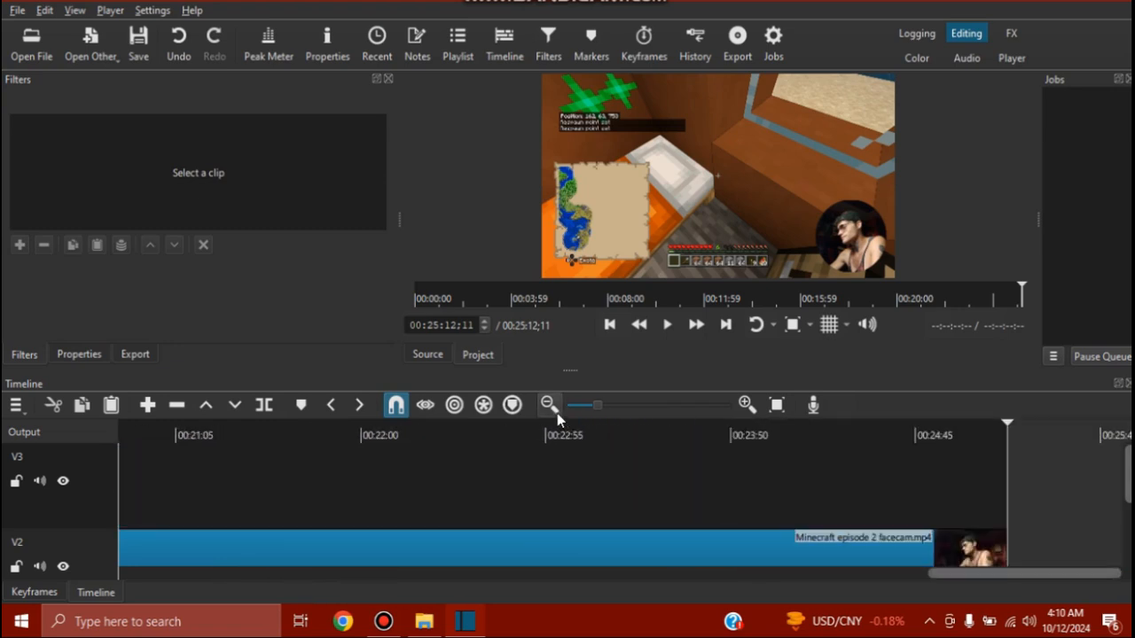
left_click_drag(956, 581, 176, 601)
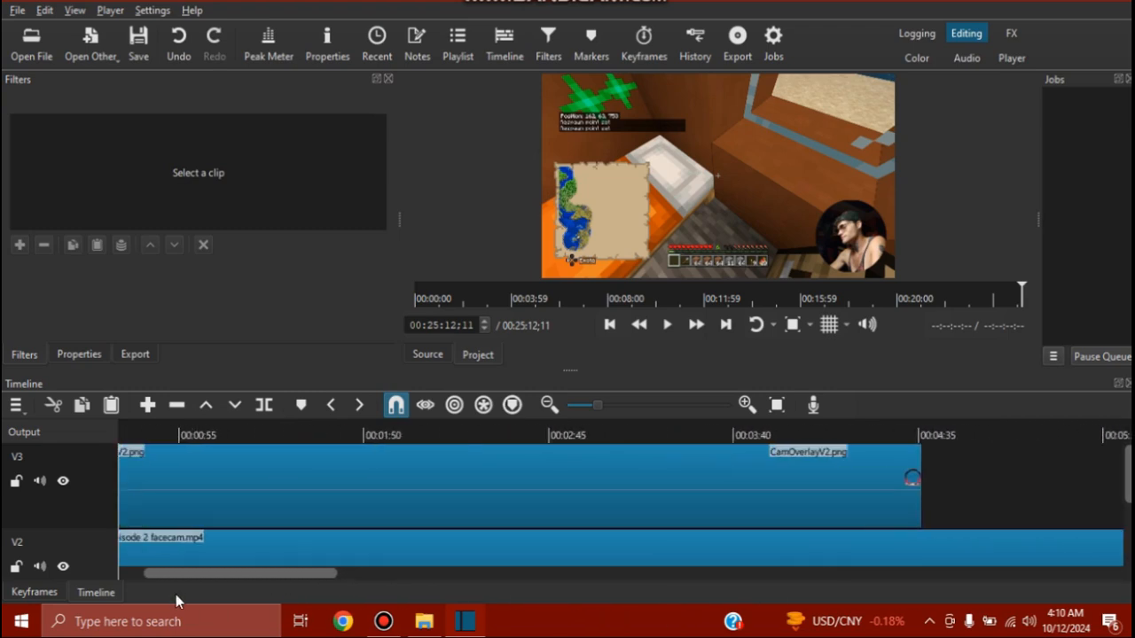
left_click(560, 408)
left_click(560, 407)
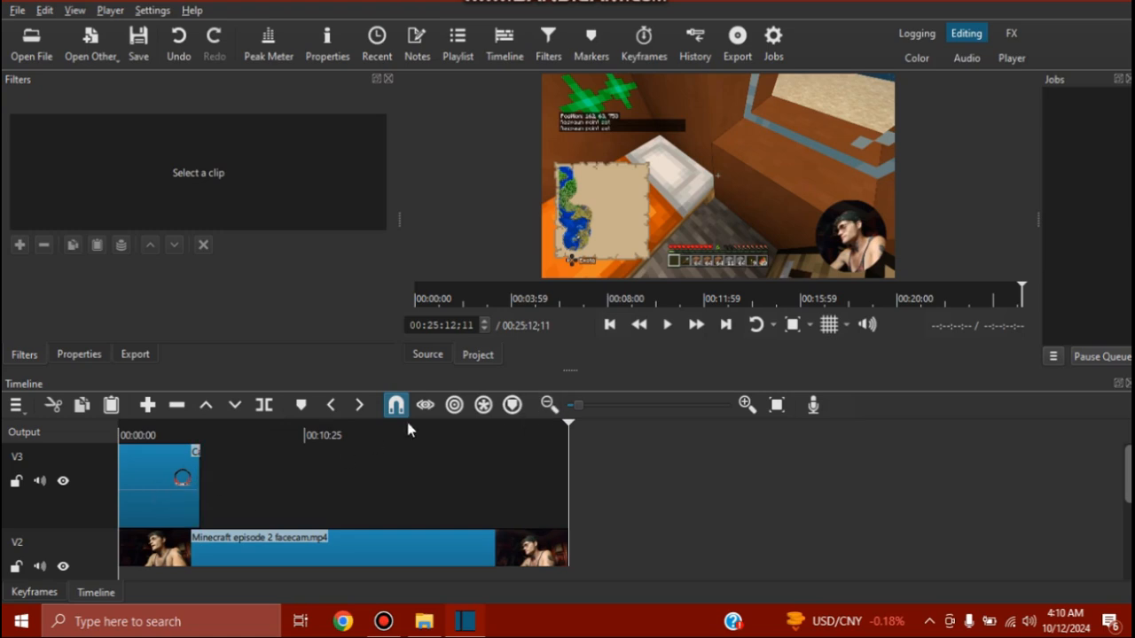
left_click(510, 426)
left_click_drag(195, 480, 580, 493)
Check that the overlay, facecam and gameplay clips end together by scrubbing the timeline and playing its last moments
left_click(346, 432)
left_click(620, 435)
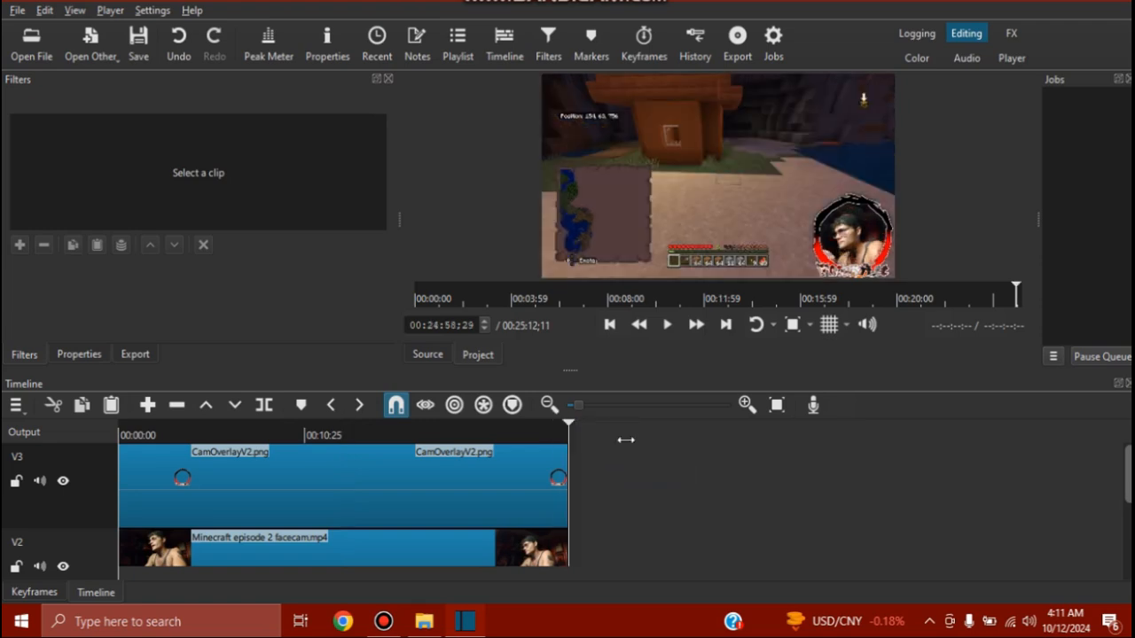
left_click(751, 405)
left_click(751, 405)
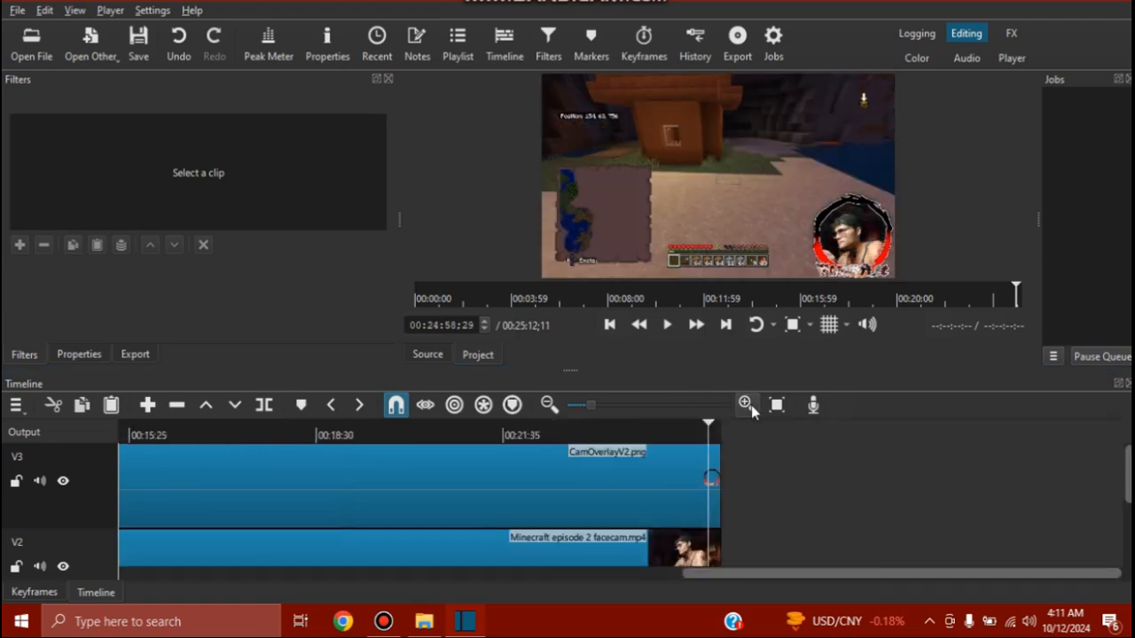
left_click(751, 405)
left_click(749, 405)
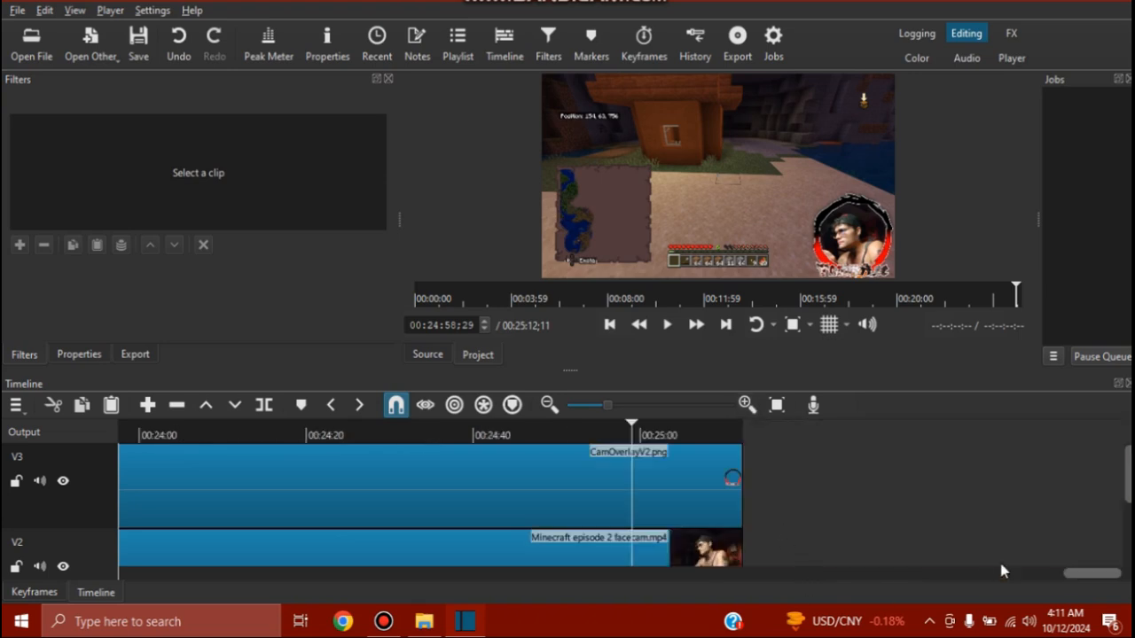
left_click_drag(1117, 493, 1106, 527)
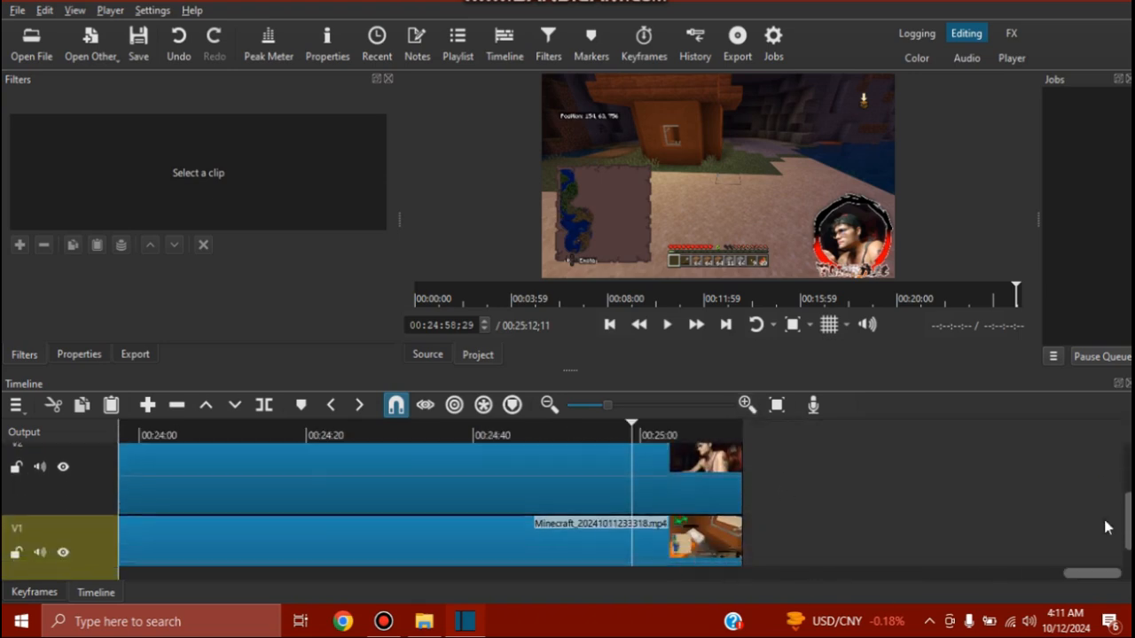
left_click(776, 434)
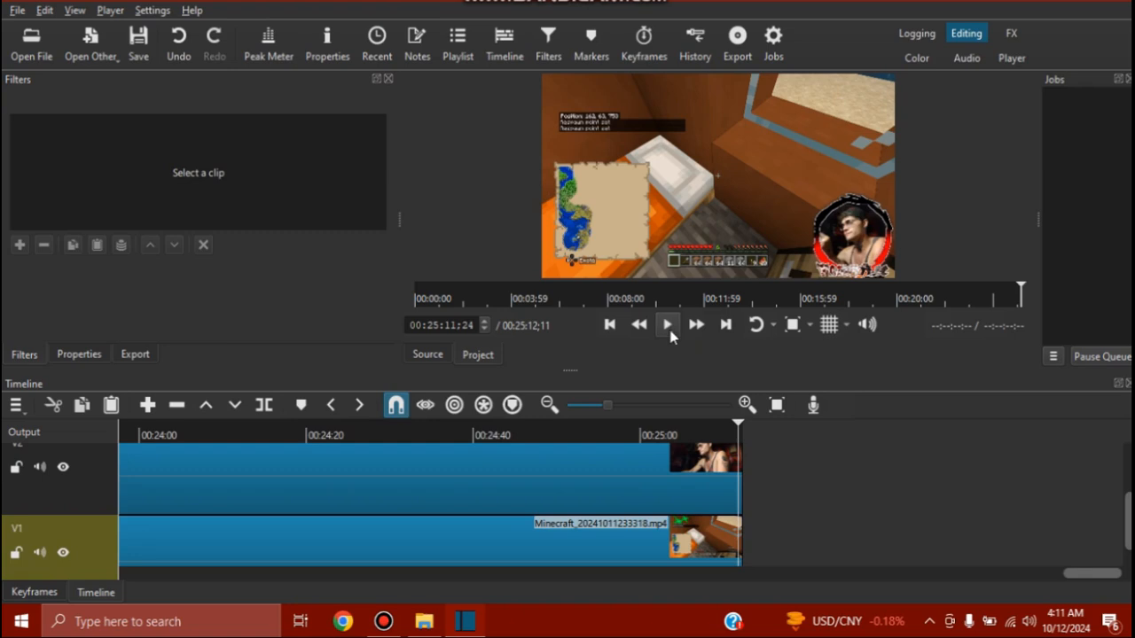
left_click(668, 324)
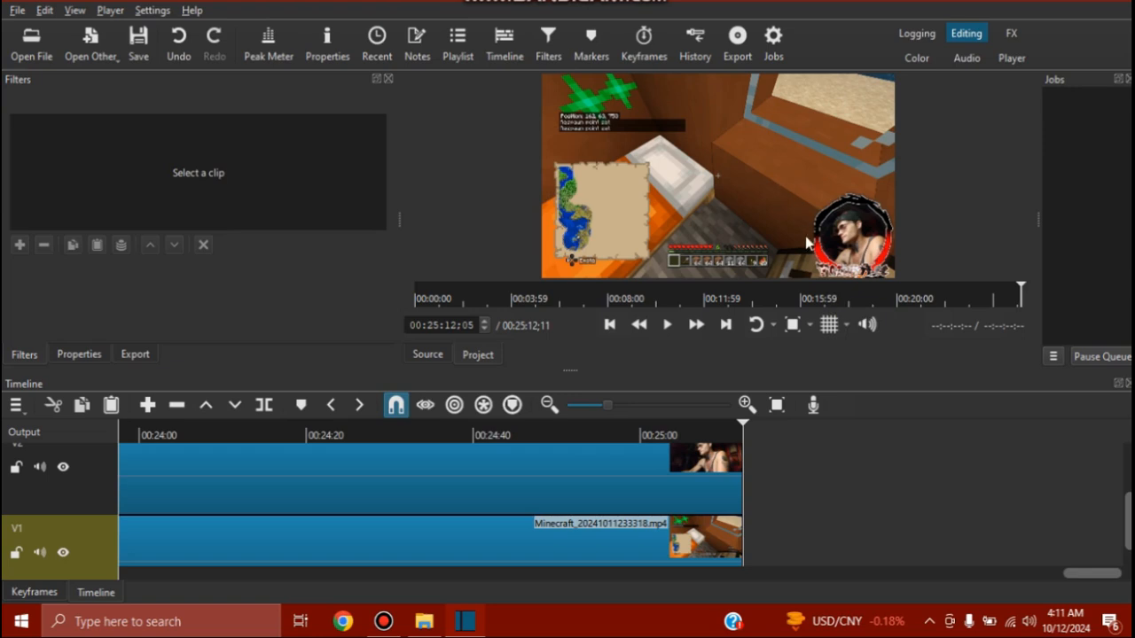
left_click_drag(1068, 572, 124, 559)
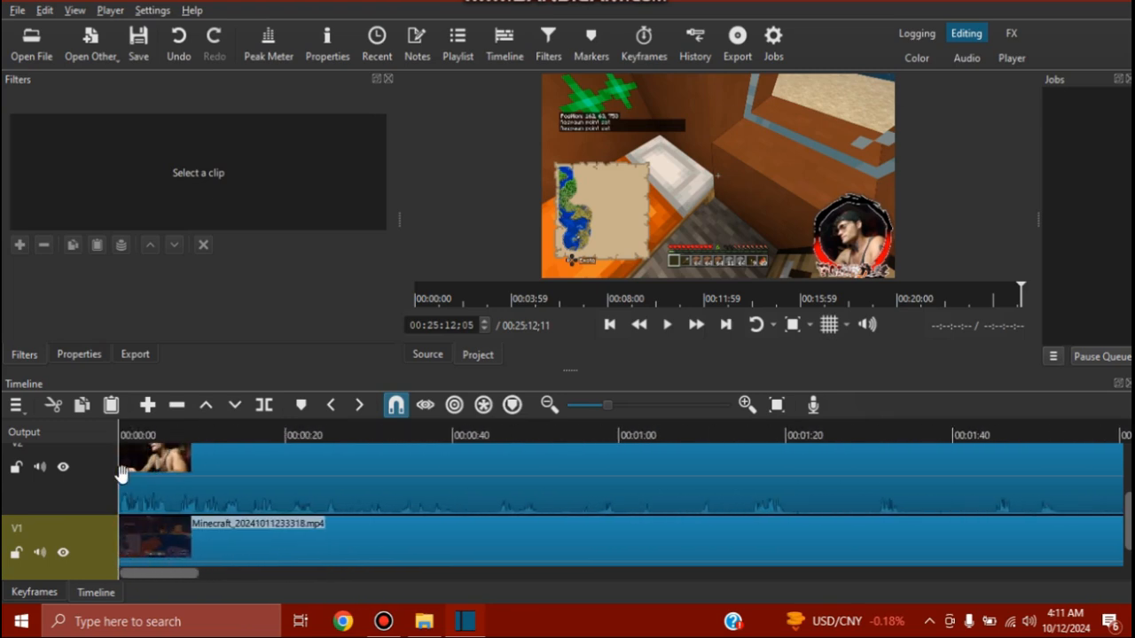